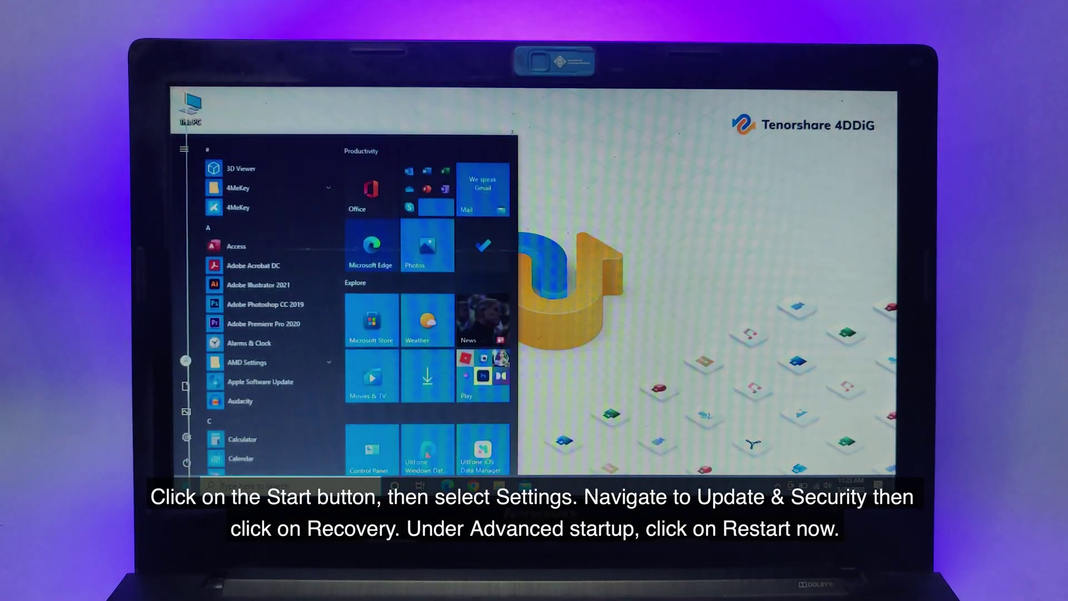
Go through Settings, Update & Security and Recovery, and choose Advanced startup's Restart now
{"action": "left_click", "coordinate": [192, 438]}
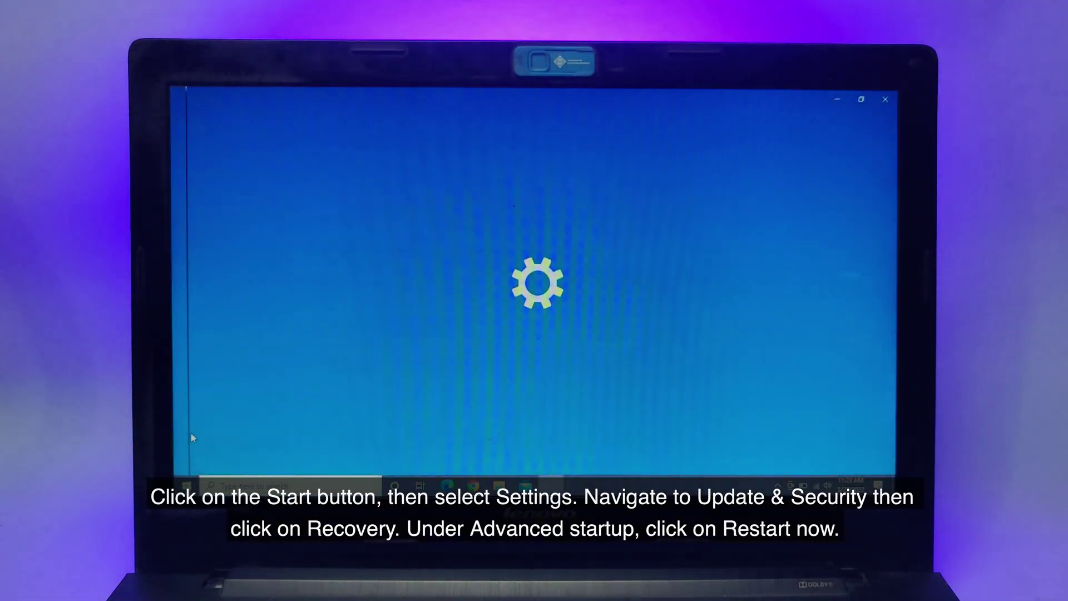
{"action": "left_click", "coordinate": [545, 386]}
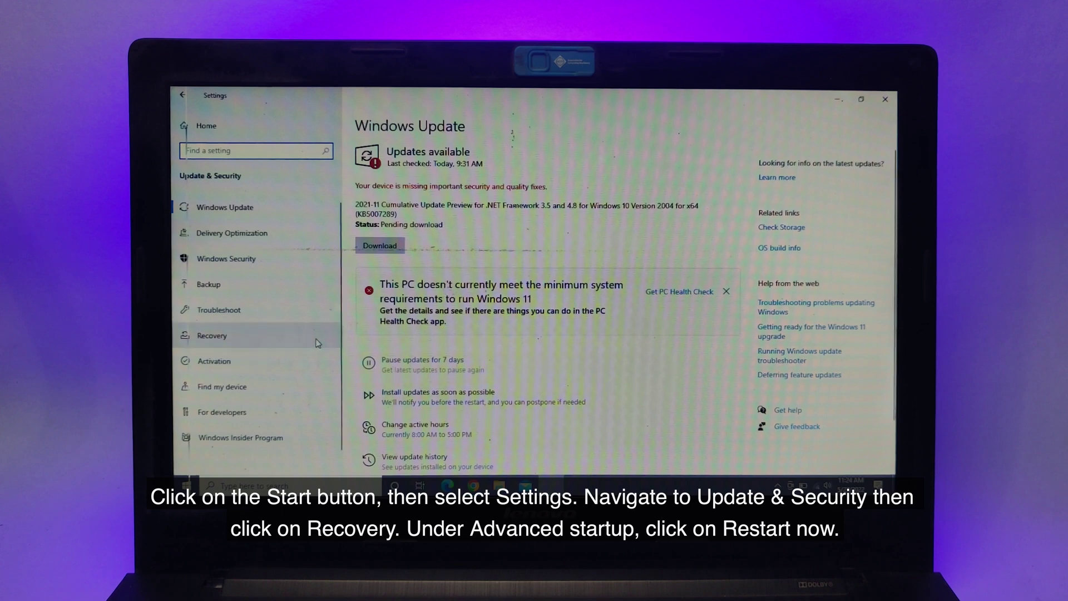
{"action": "left_click", "coordinate": [253, 332]}
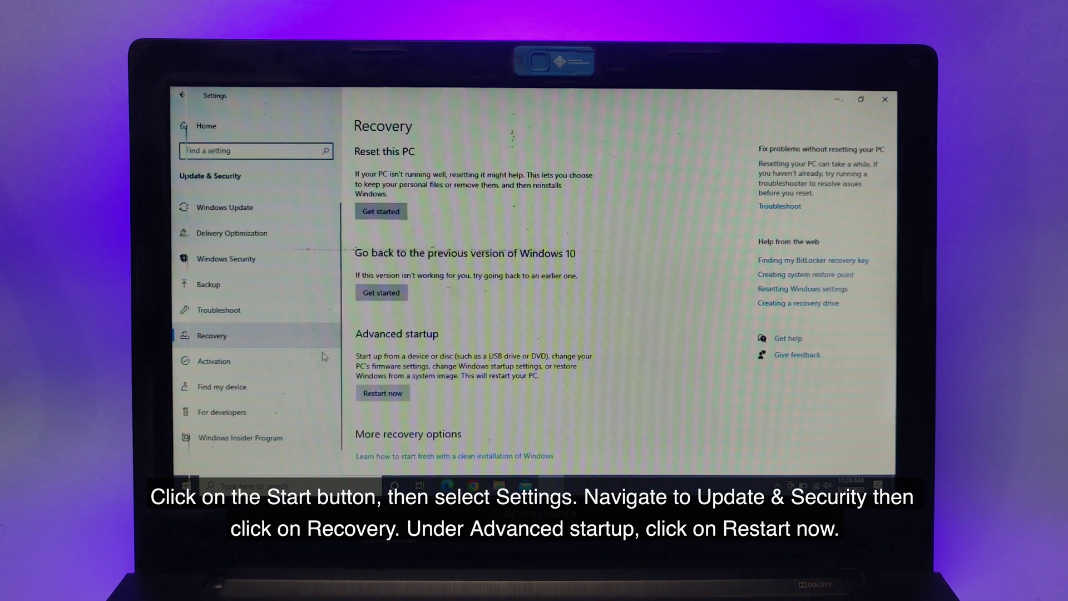
{"action": "left_click", "coordinate": [393, 394]}
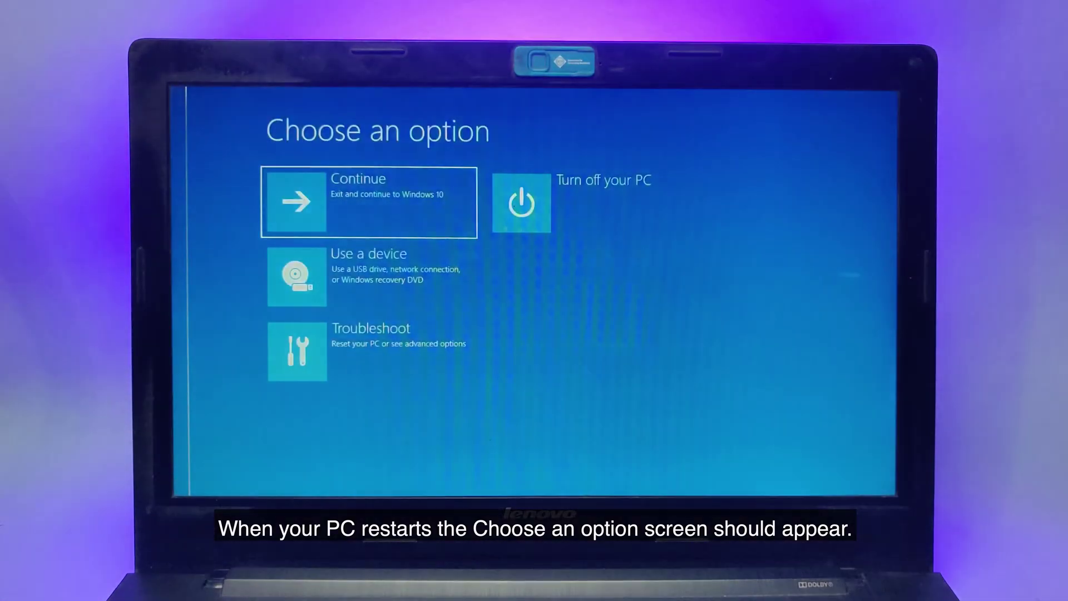
Go to Troubleshoot > Advanced options > Startup Settings, restart, and pick F5 Safe Mode with Networking
{"action": "key", "text": "Down"}
{"action": "key", "text": "Down"}
{"action": "key", "text": "Return"}
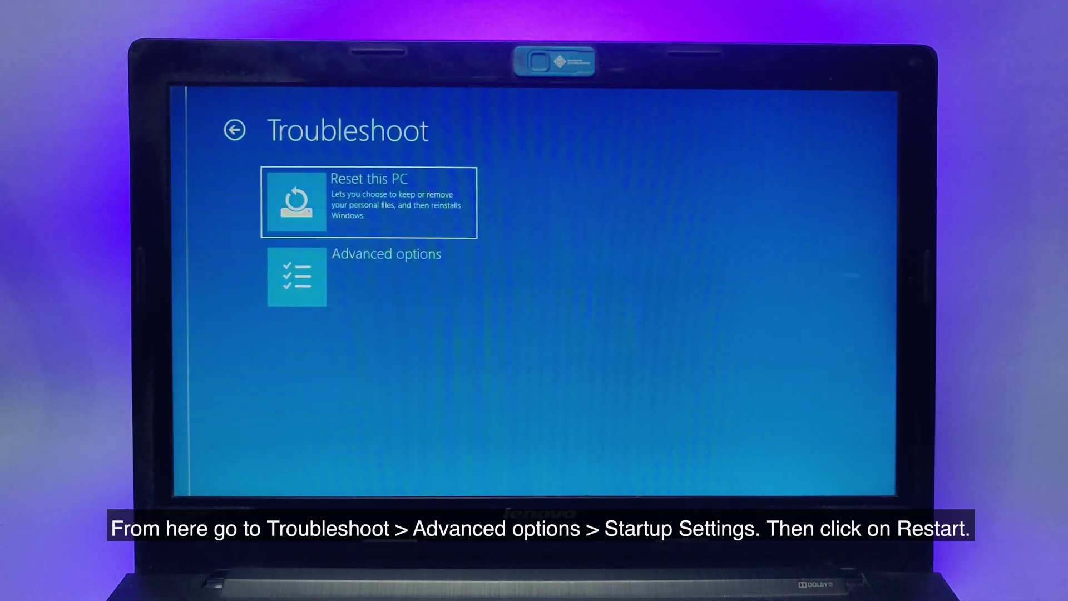
{"action": "key", "text": "Down"}
{"action": "key", "text": "Return"}
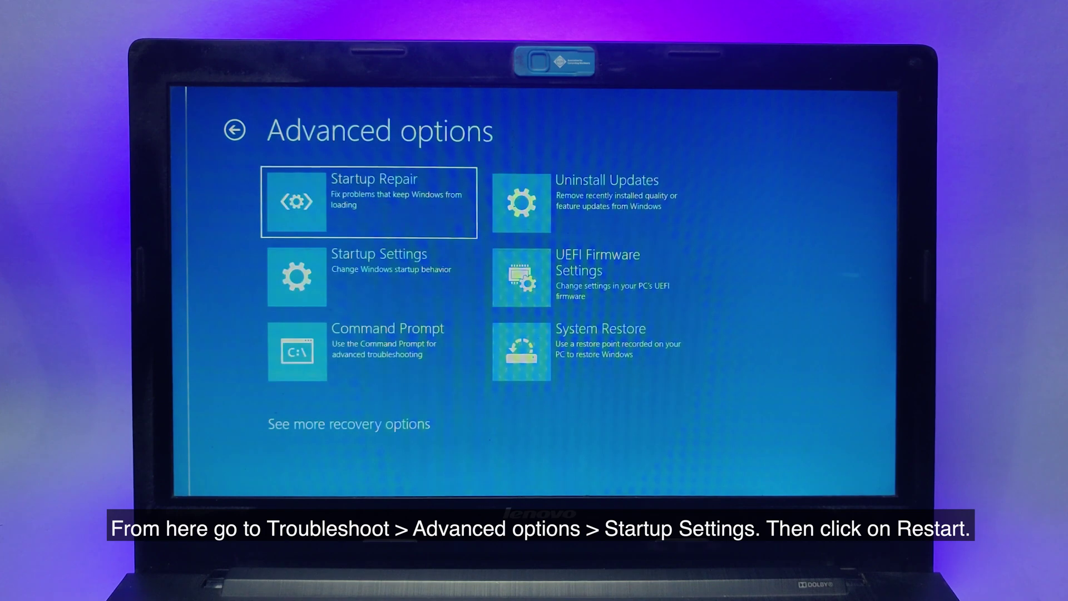
{"action": "key", "text": "Down"}
{"action": "key", "text": "Return"}
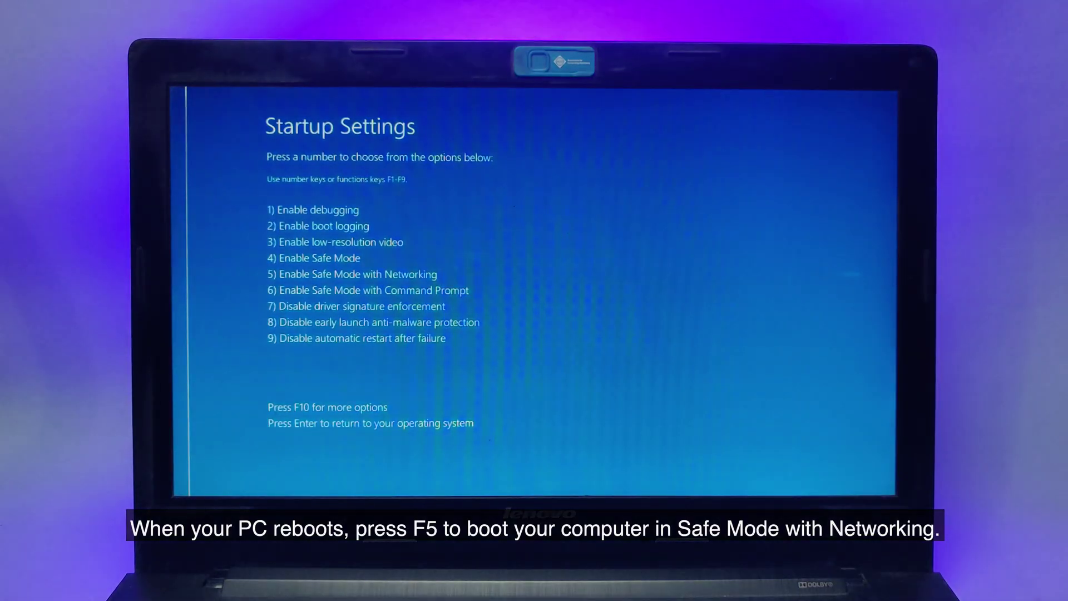
{"action": "key", "text": "F5"}
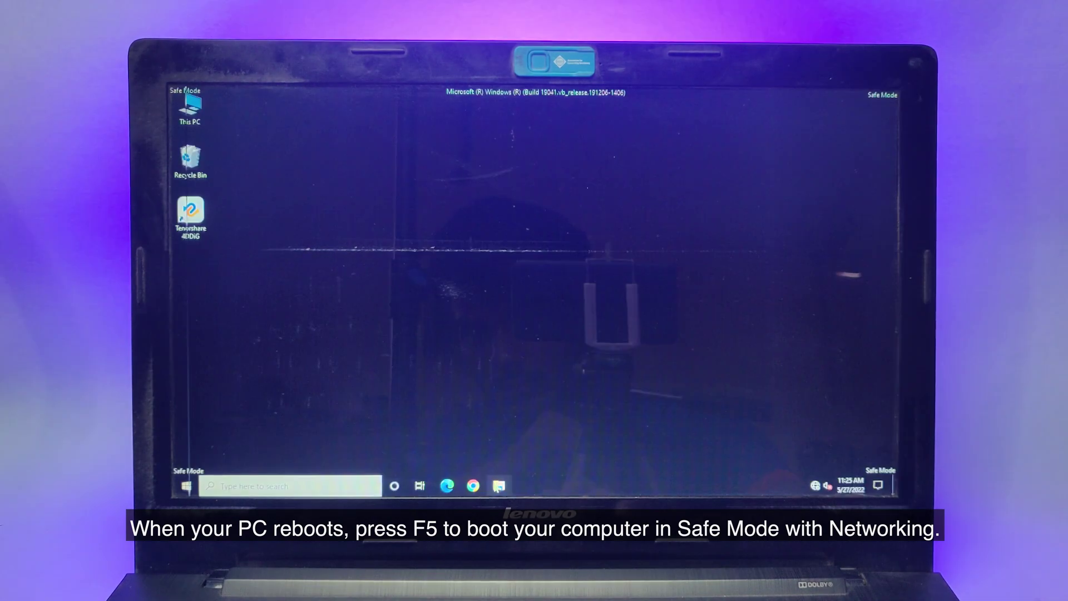
Open This PC and Local Disk (E:), then step down through the installed programs list
{"action": "left_click", "coordinate": [499, 486]}
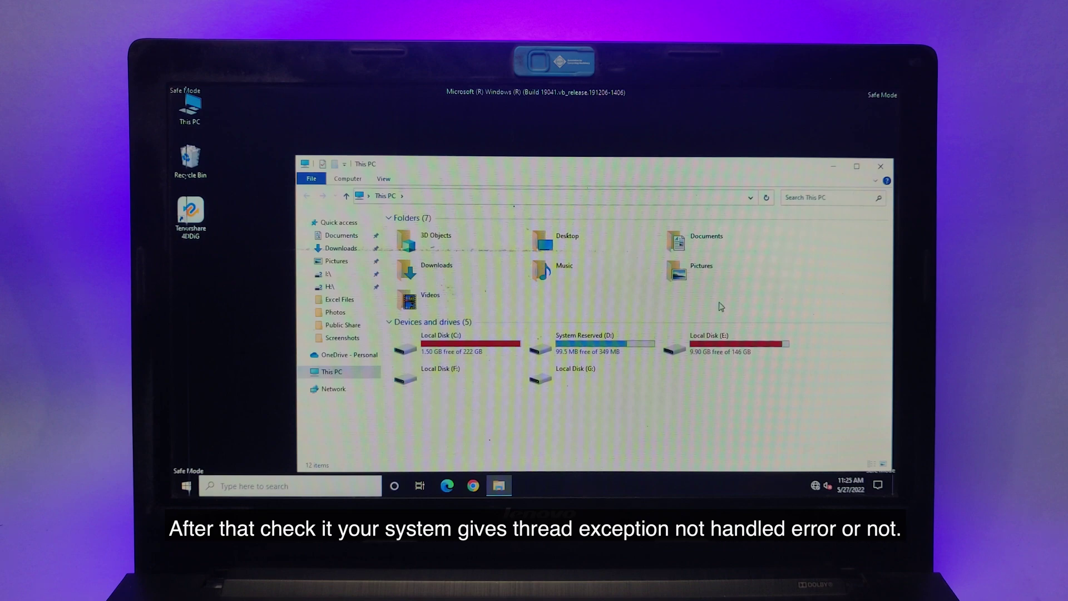
{"action": "double_click", "coordinate": [728, 342]}
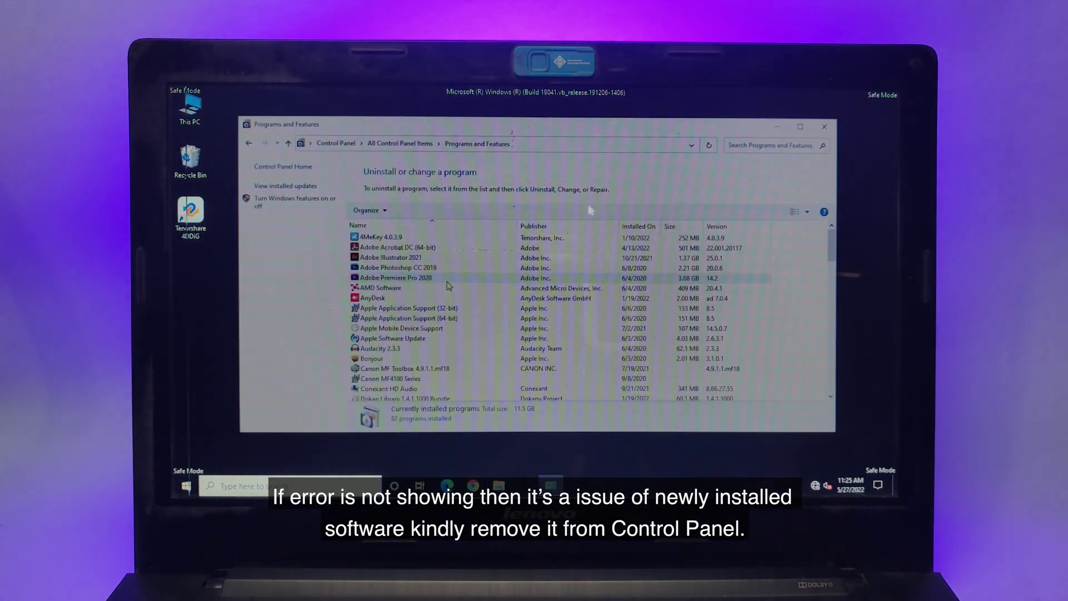
{"action": "left_click", "coordinate": [444, 277]}
{"action": "key", "text": "Down"}
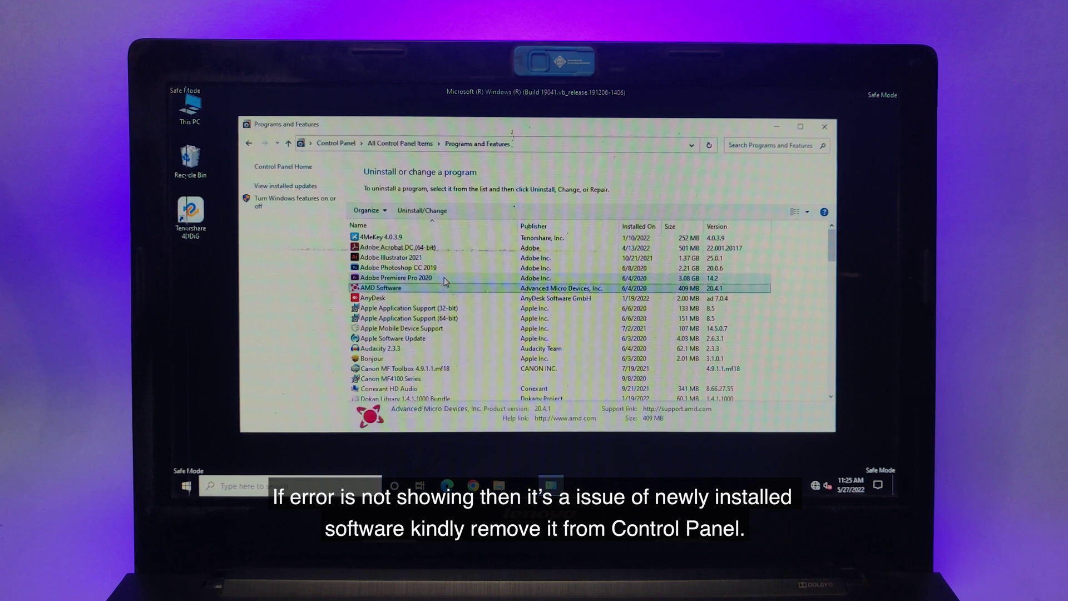
{"action": "key", "text": "Down"}
{"action": "key", "text": "Down"}
{"action": "key", "text": "Down"}
{"action": "key", "text": "Down"}
{"action": "key", "text": "Down"}
{"action": "key", "text": "Down"}
{"action": "key", "text": "Down"}
{"action": "key", "text": "Down"}
{"action": "key", "text": "Down"}
{"action": "key", "text": "Down"}
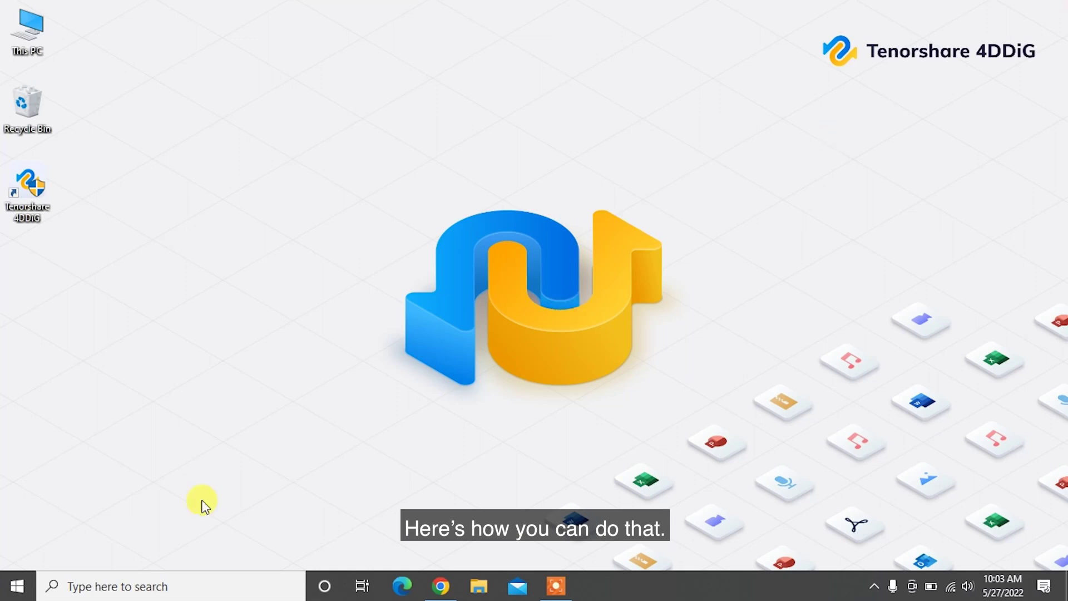
In Device Manager's Display adapters, update the AMD Radeon R5 M330 driver by searching automatically
{"action": "right_click", "coordinate": [3, 595]}
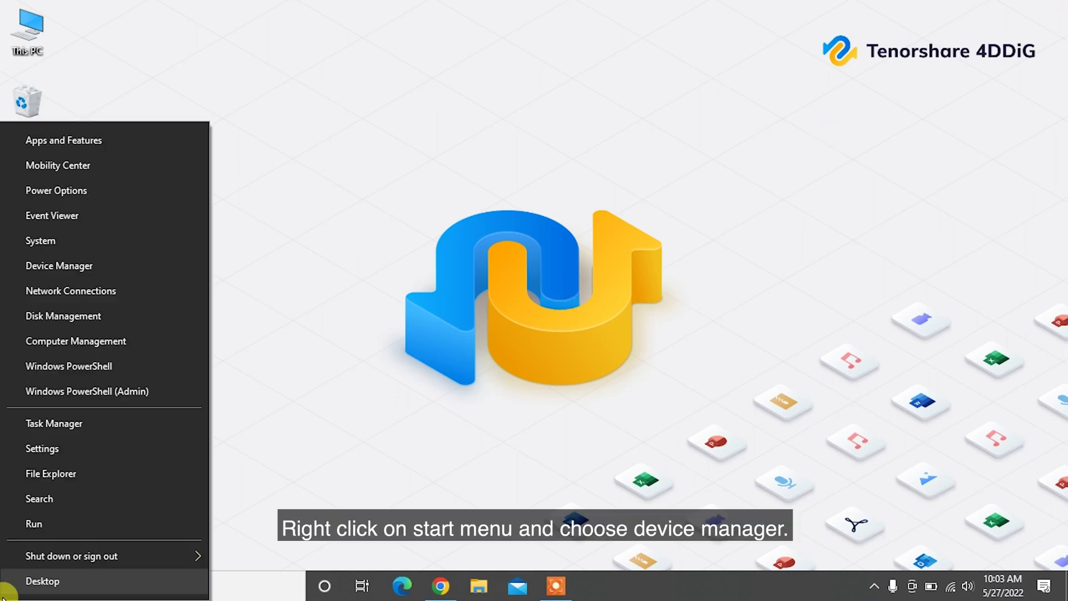
{"action": "left_click", "coordinate": [76, 267]}
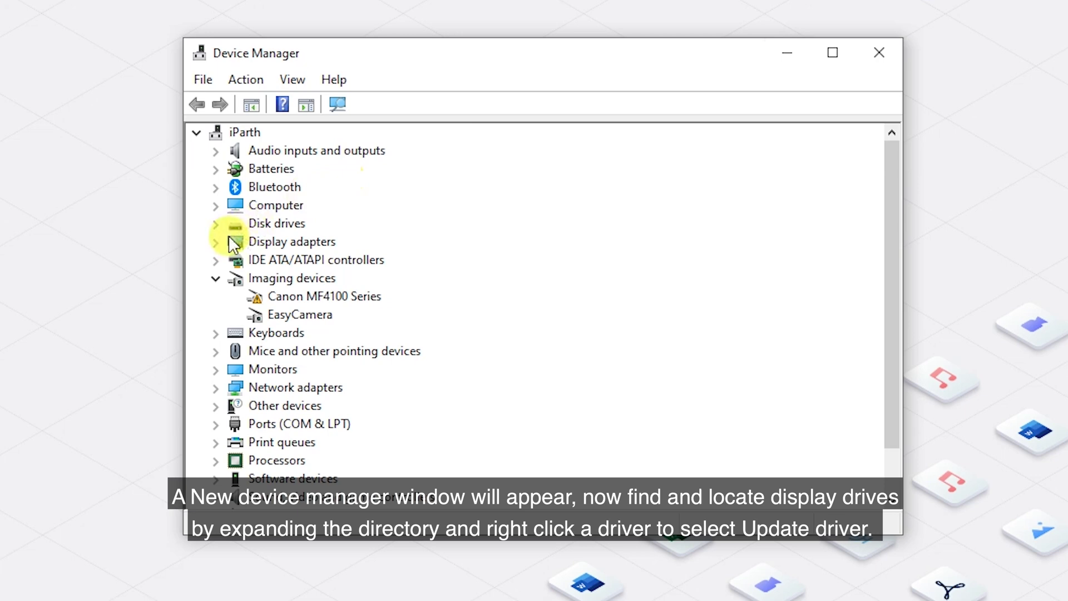
{"action": "left_click", "coordinate": [216, 242]}
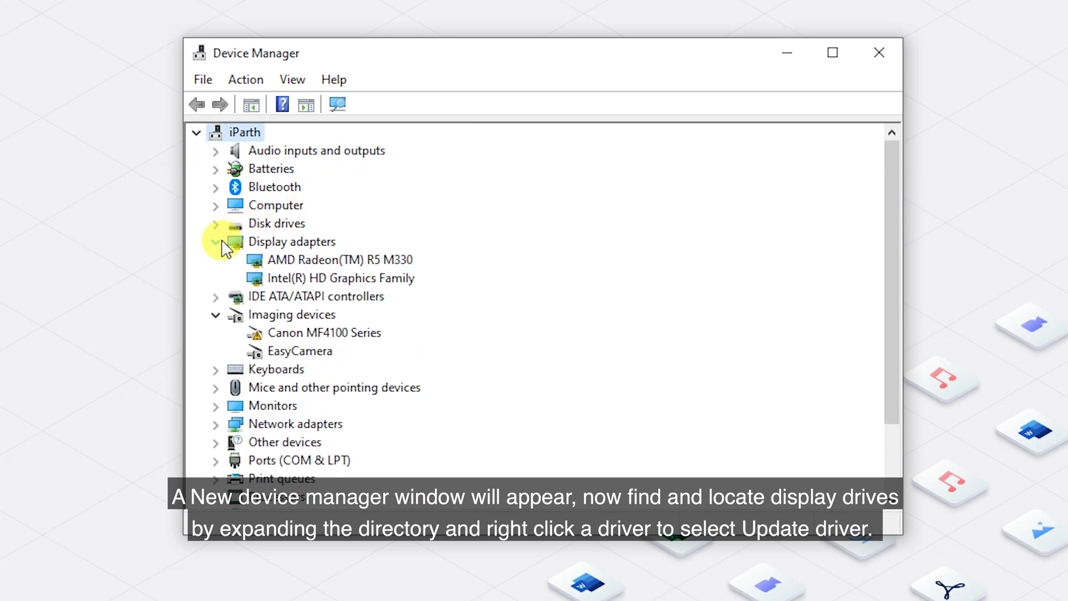
{"action": "left_click", "coordinate": [315, 260]}
{"action": "right_click", "coordinate": [315, 259]}
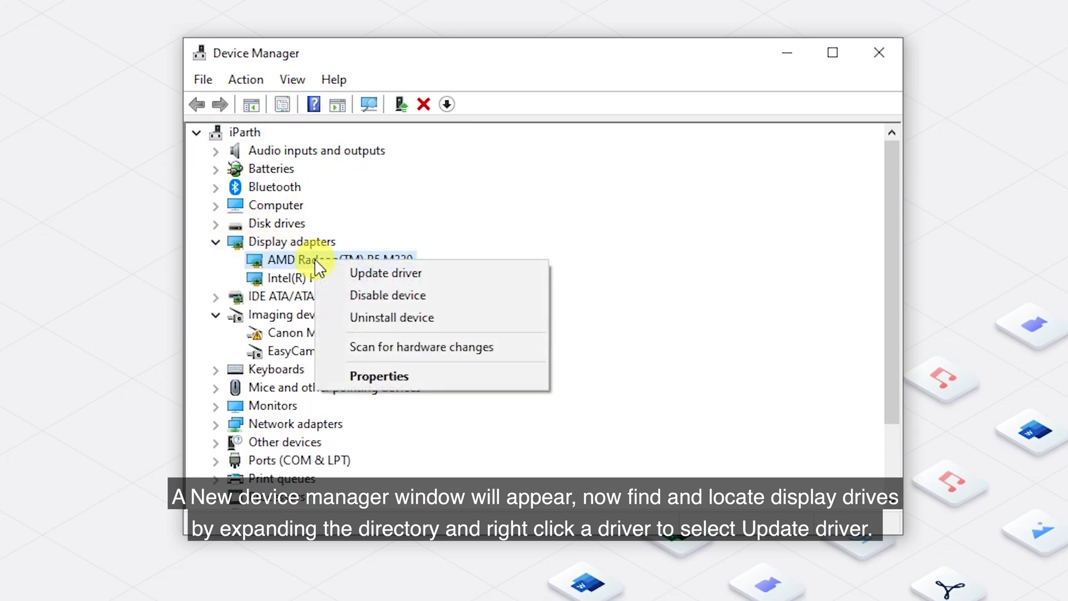
{"action": "left_click", "coordinate": [370, 272]}
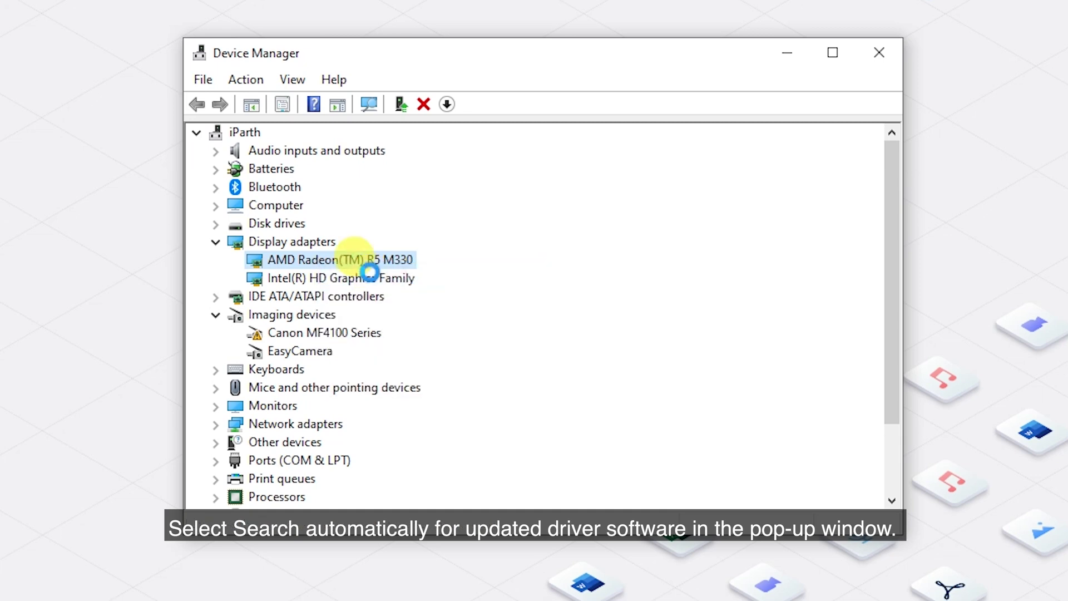
{"action": "left_click", "coordinate": [423, 274]}
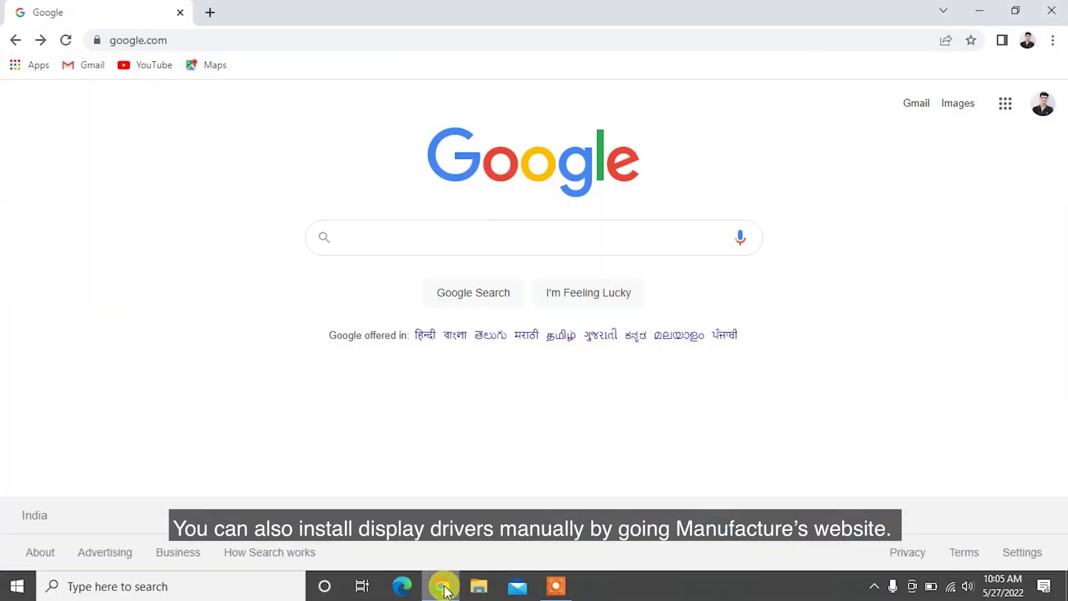
Search Google for 'intel hd graphics 4000' and download the driver from Intel's support page
{"action": "type", "text": "intel "}
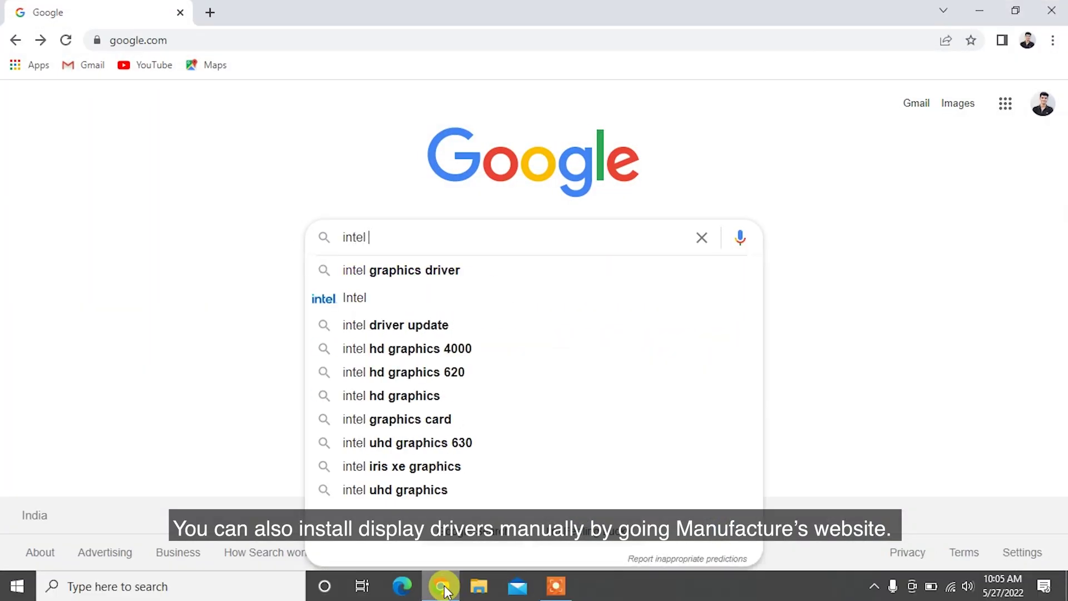
{"action": "type", "text": "hd graphics 4000"}
{"action": "key", "text": "Return"}
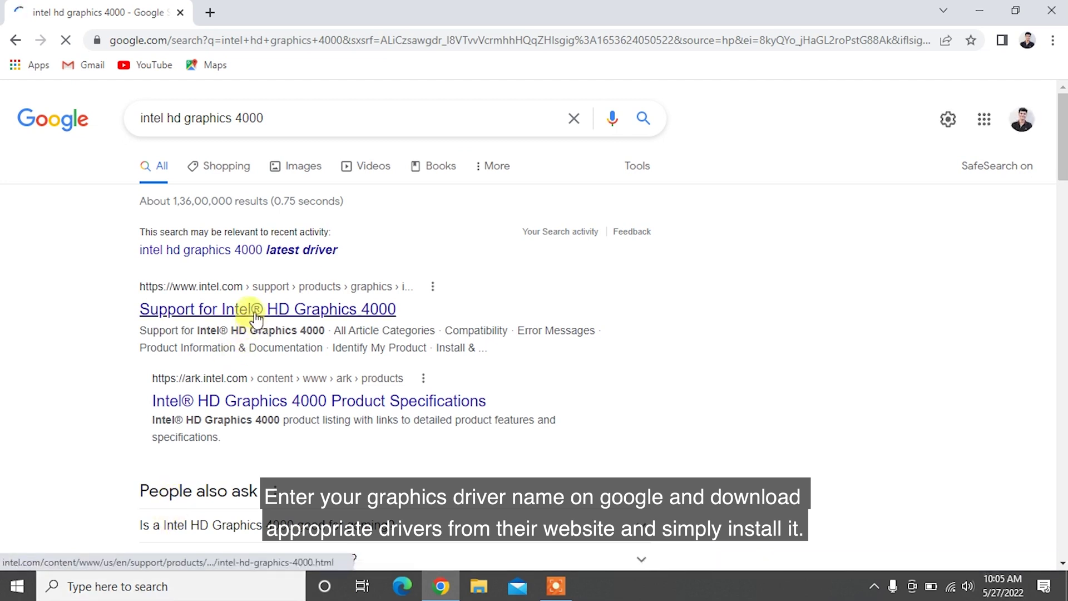
{"action": "left_click", "coordinate": [844, 233]}
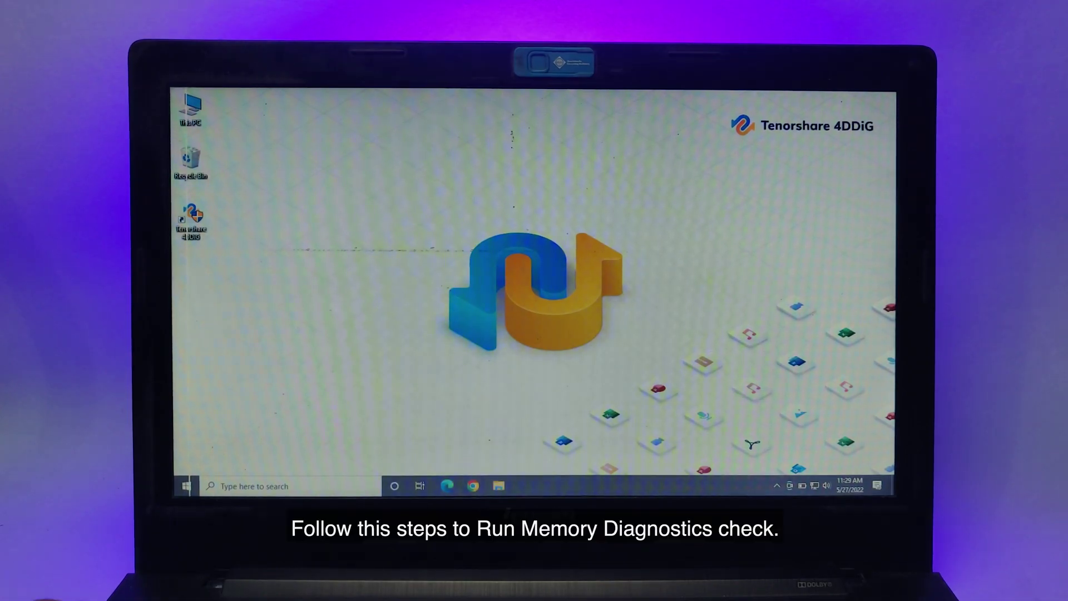
Launch mdsched.exe from the Run box and choose 'Restart now and check for problems'
{"action": "key", "text": "super+r"}
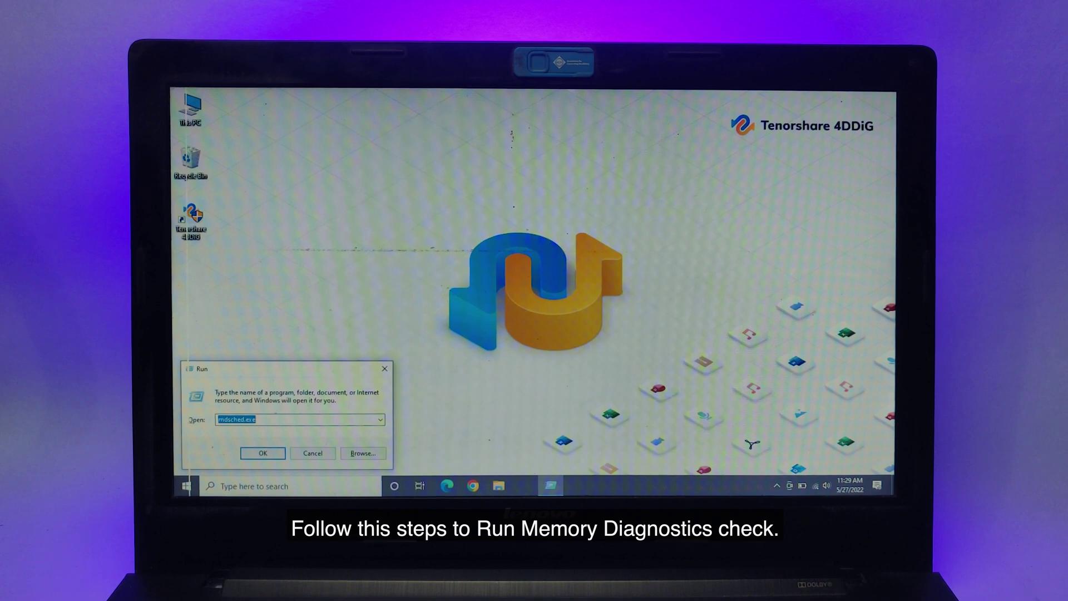
{"action": "type", "text": "mdsched.exe"}
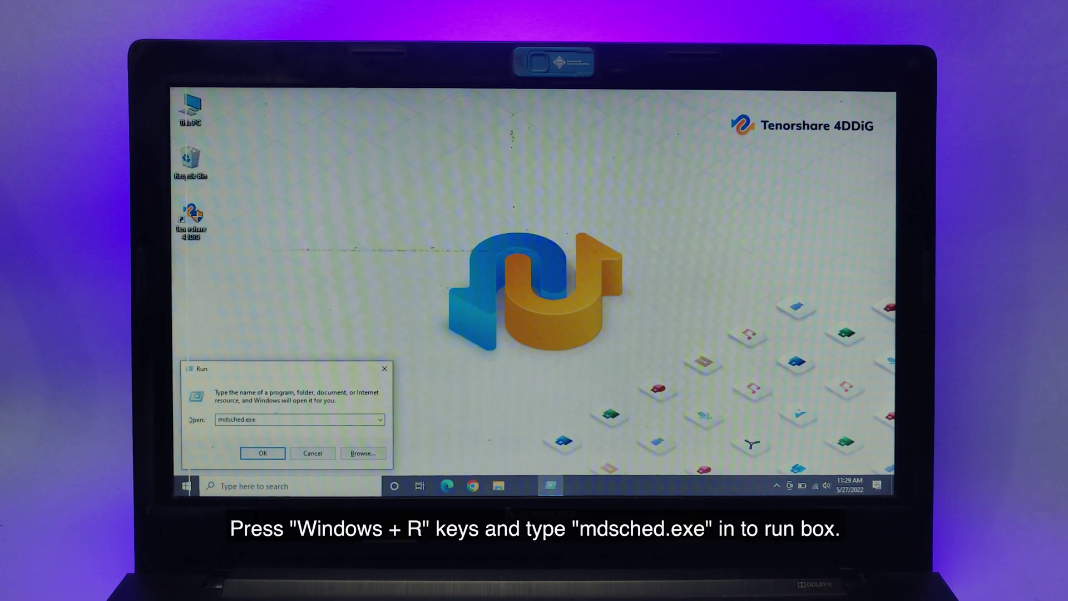
{"action": "key", "text": "Return"}
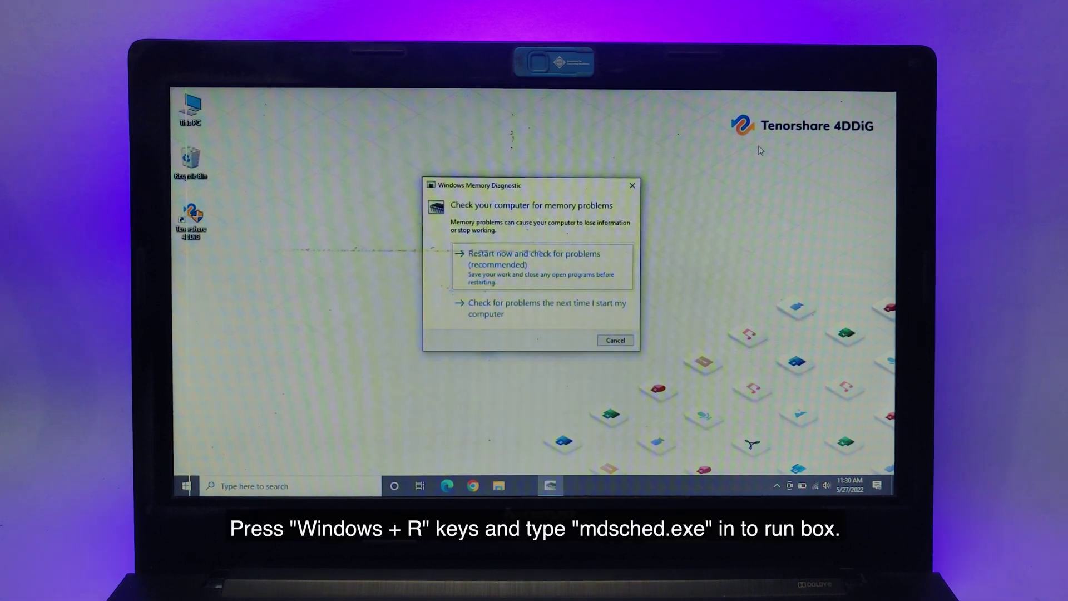
{"action": "left_click", "coordinate": [562, 260]}
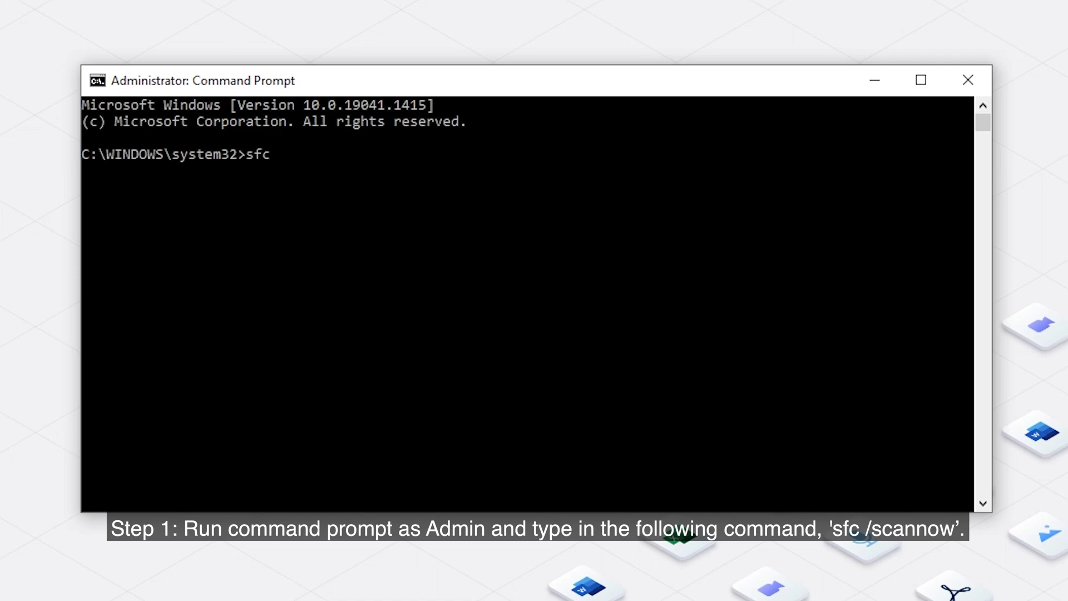
Complete the sfc /scannow command in the administrator Command Prompt and run it
{"action": "type", "text": "ow"}
{"action": "key", "text": "Return"}
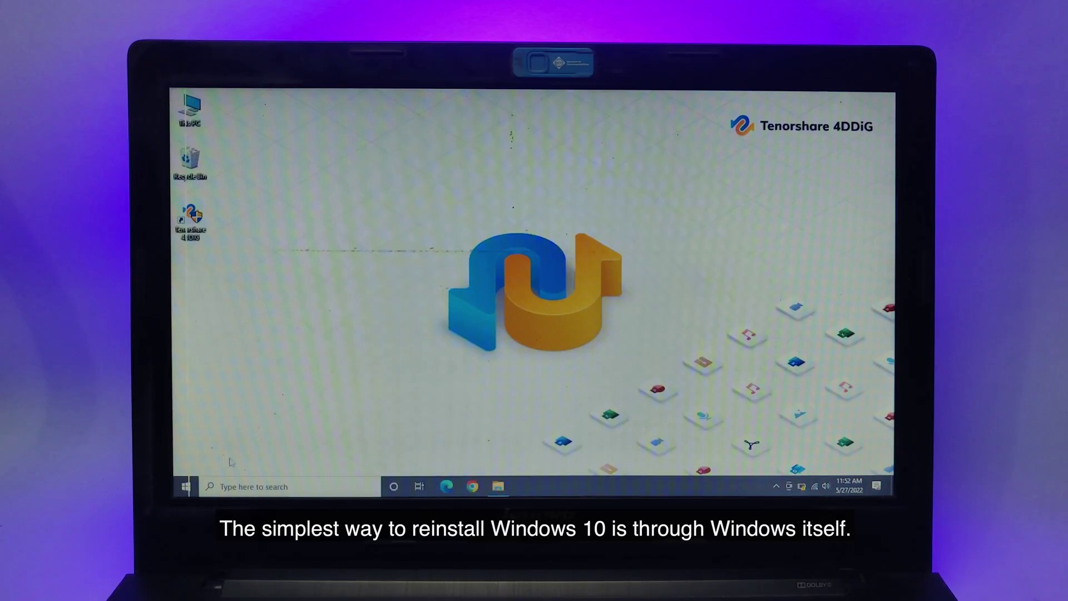
From Start, go to Settings > Update & Security > Recovery and restart into Advanced startup
{"action": "left_click", "coordinate": [195, 487]}
{"action": "mouse_move", "coordinate": [185, 437]}
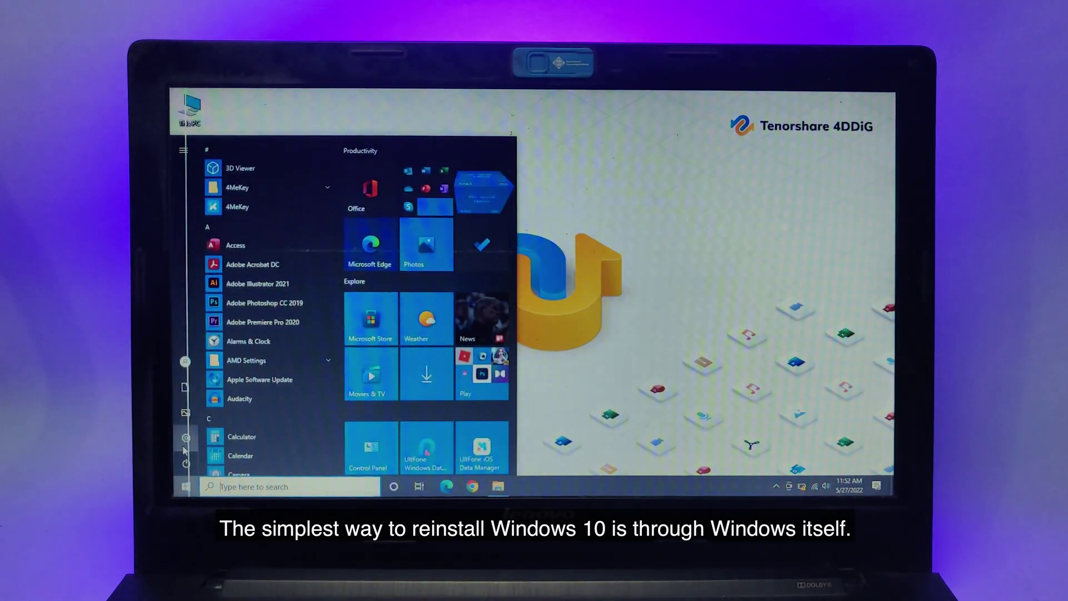
{"action": "left_click", "coordinate": [184, 448]}
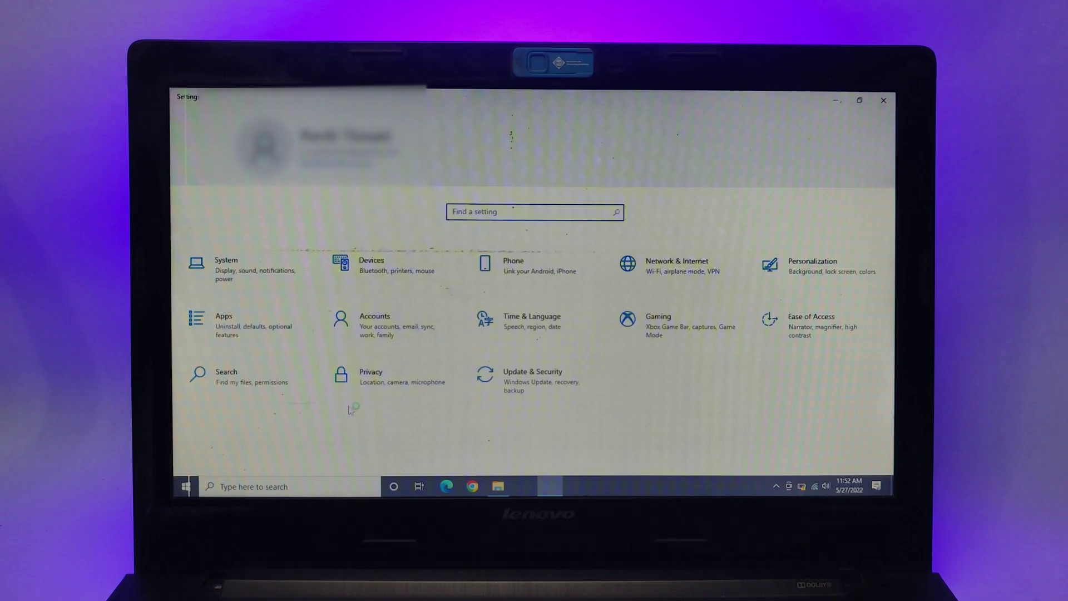
{"action": "left_click", "coordinate": [537, 379]}
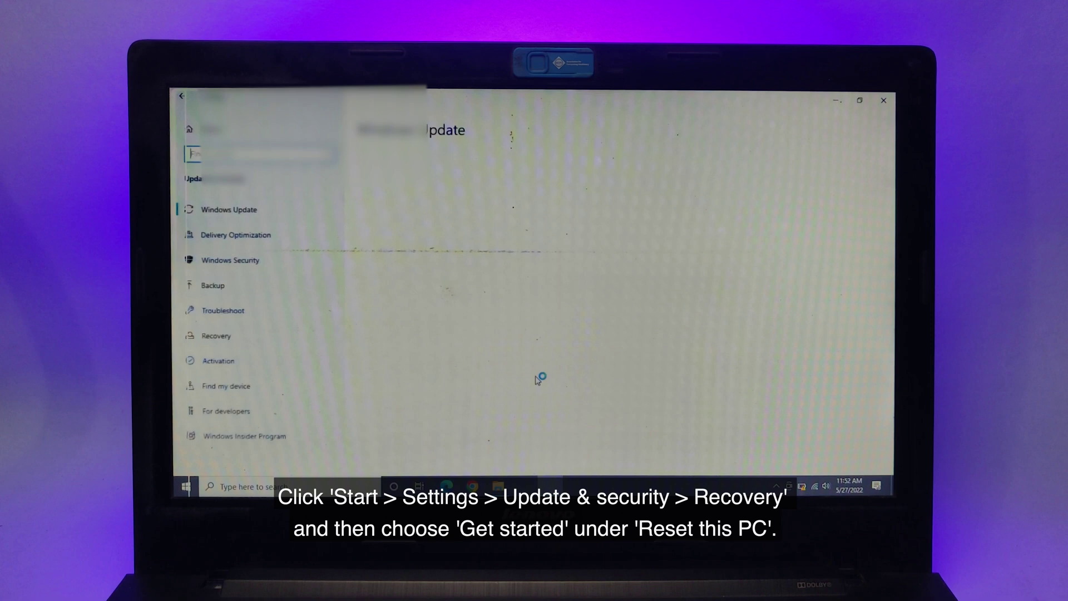
{"action": "left_click", "coordinate": [218, 342]}
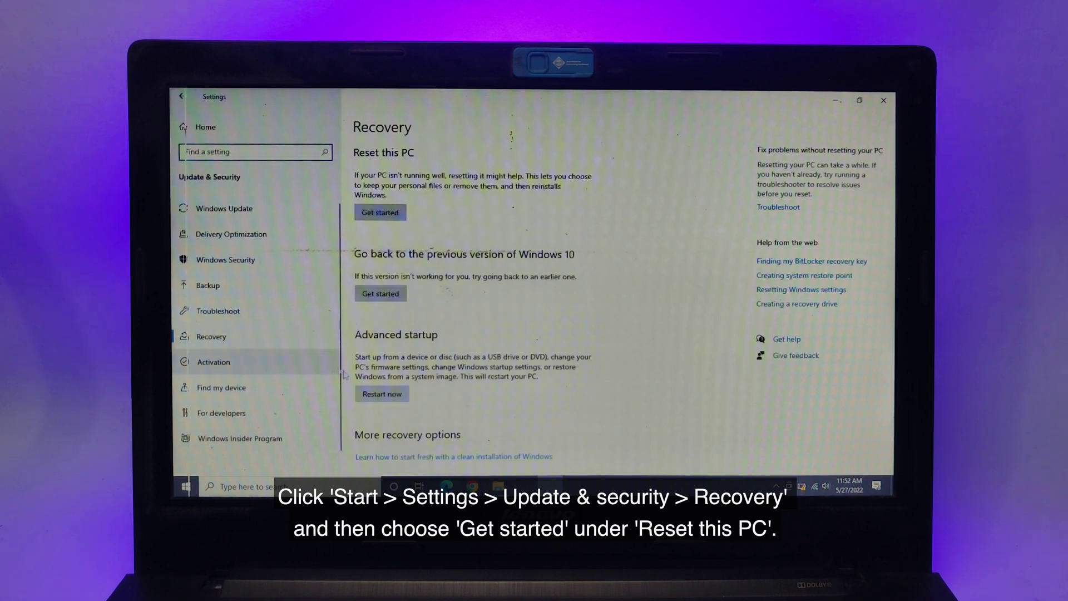
{"action": "left_click", "coordinate": [371, 394]}
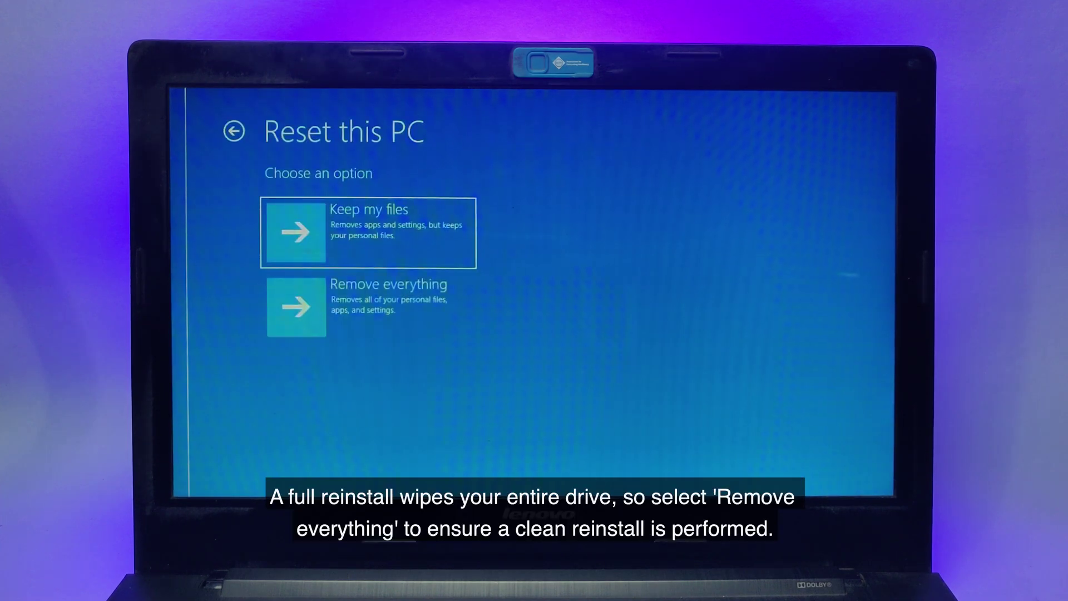
Move back and forth between 'Keep my files' and 'Remove everything' on Reset this PC
{"action": "key", "text": "Down"}
{"action": "key", "text": "Up"}
{"action": "key", "text": "Down"}
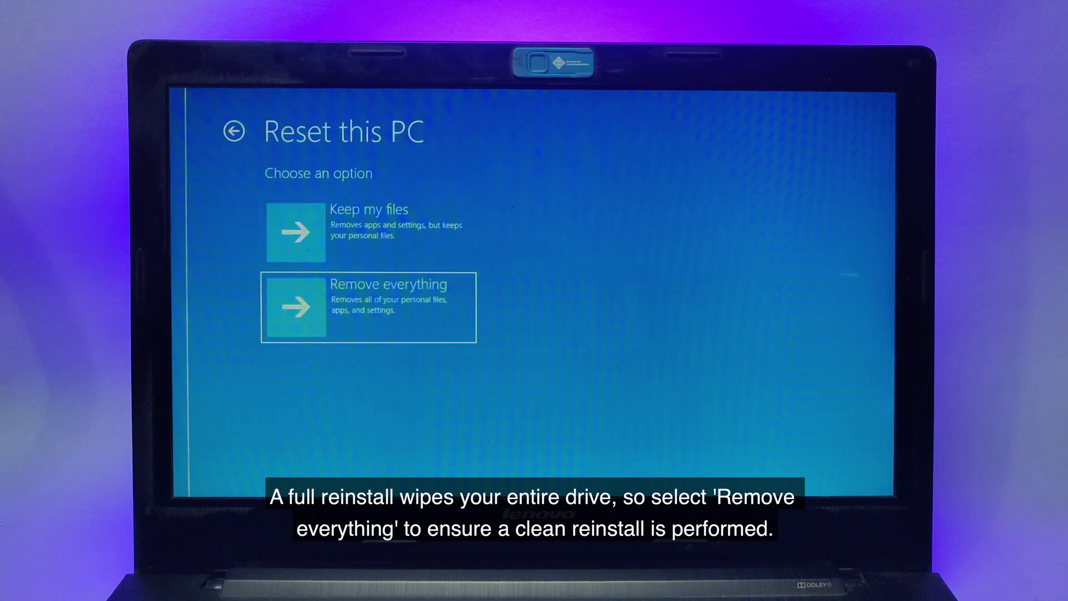
{"action": "key", "text": "Up"}
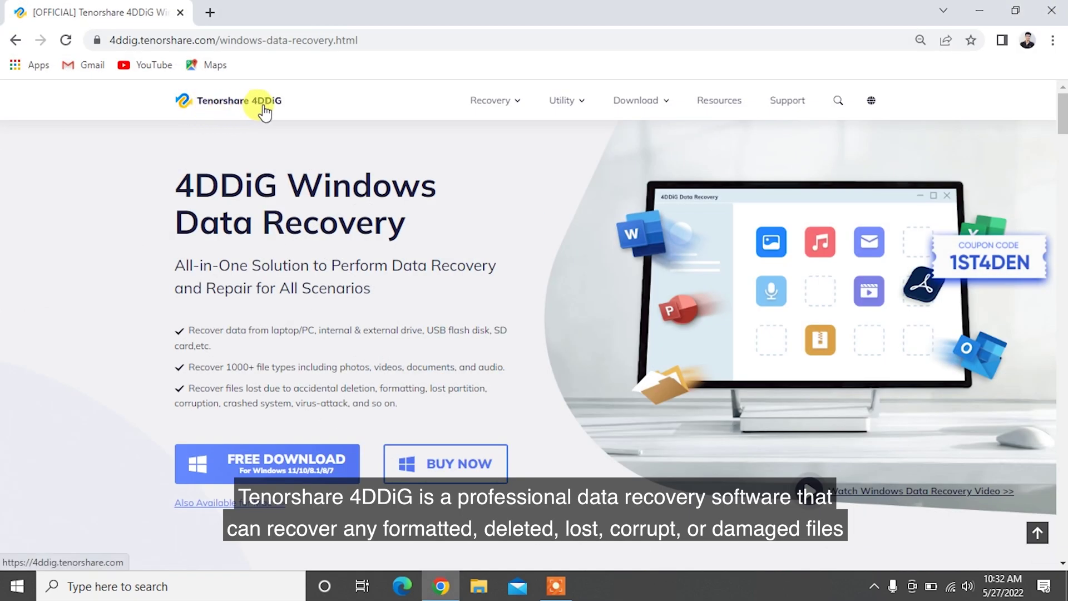
Browse the 4DDiG product page, highlighting its heading, tagline and '1000+ Data Types' section
{"action": "left_click_drag", "start_coordinate": [175, 177], "coordinate": [409, 222]}
{"action": "left_click", "coordinate": [409, 221]}
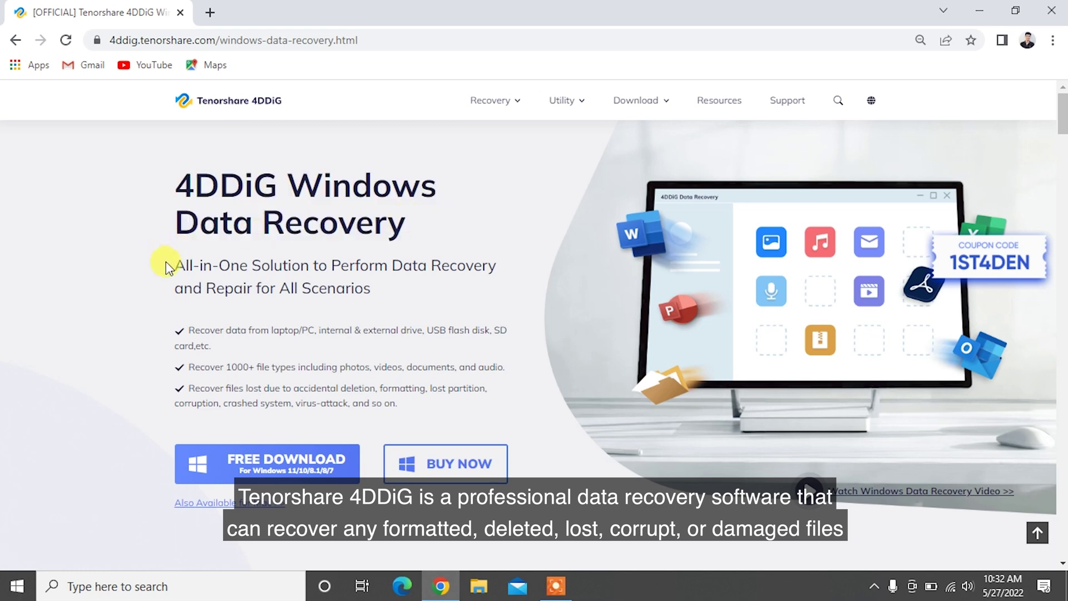
{"action": "left_click_drag", "start_coordinate": [174, 266], "coordinate": [382, 293]}
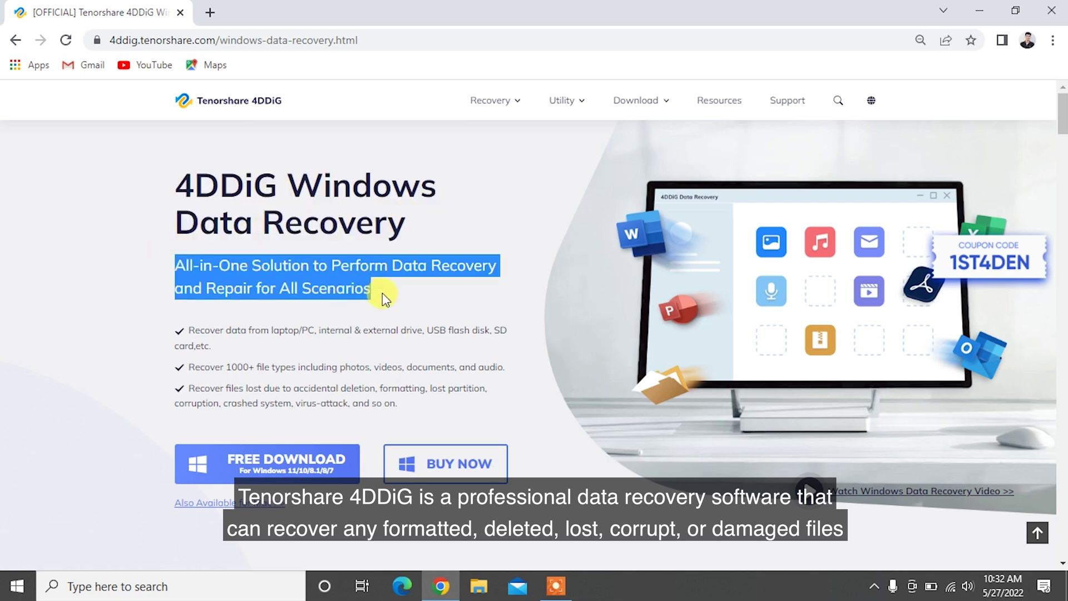
{"action": "left_click", "coordinate": [382, 293]}
{"action": "scroll", "coordinate": [565, 425], "scroll_direction": "down", "scroll_amount": 5}
{"action": "scroll", "coordinate": [565, 427], "scroll_direction": "down", "scroll_amount": 3}
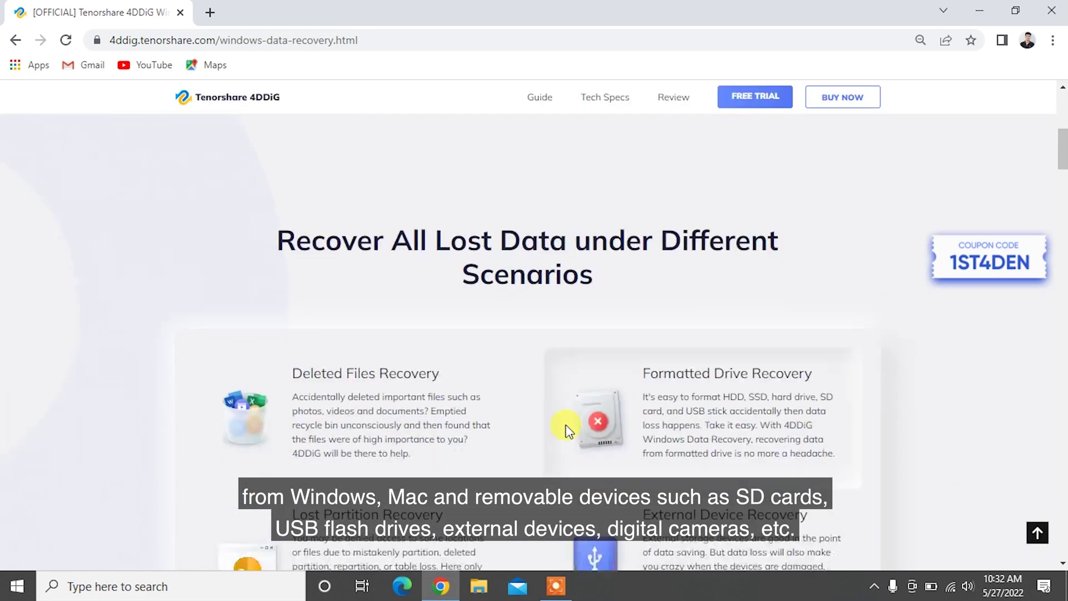
{"action": "scroll", "coordinate": [565, 425], "scroll_direction": "down", "scroll_amount": 3}
{"action": "scroll", "coordinate": [565, 425], "scroll_direction": "down", "scroll_amount": 1}
{"action": "scroll", "coordinate": [566, 425], "scroll_direction": "down", "scroll_amount": 1}
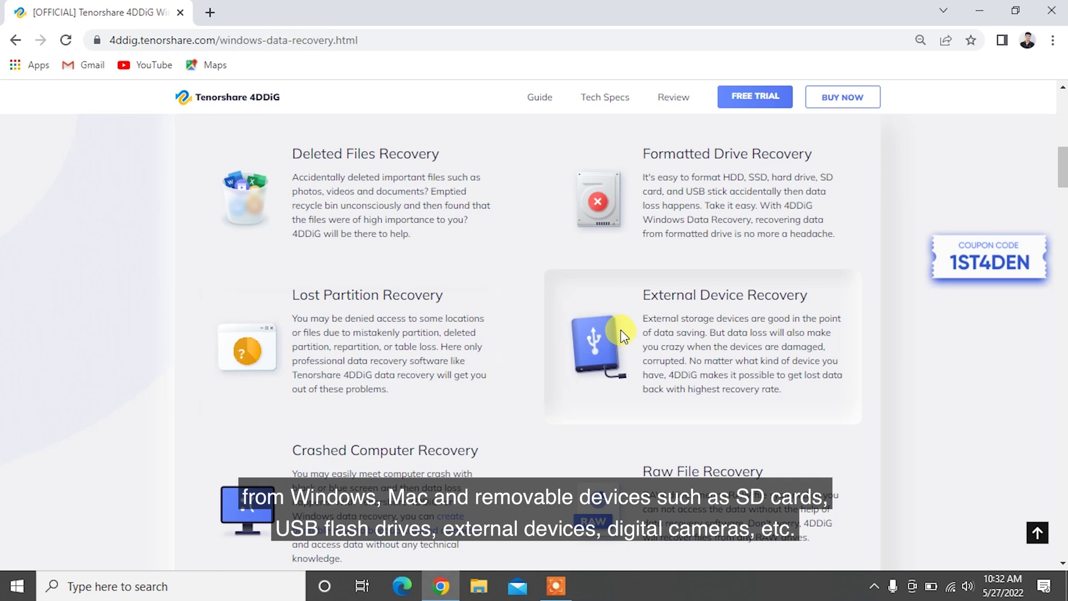
{"action": "scroll", "coordinate": [667, 489], "scroll_direction": "down", "scroll_amount": 3}
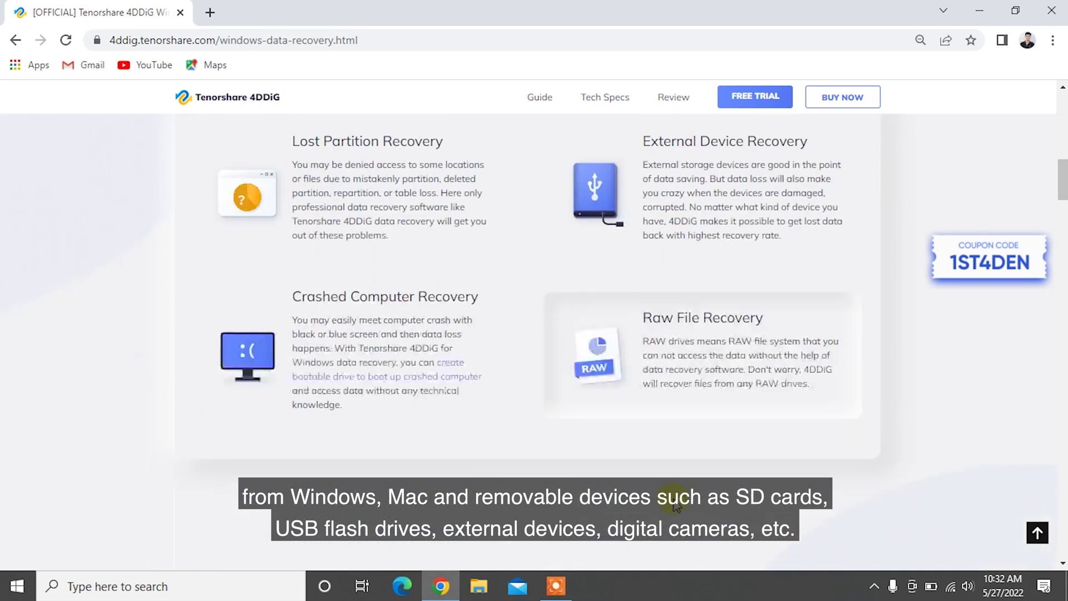
{"action": "scroll", "coordinate": [668, 489], "scroll_direction": "down", "scroll_amount": 2}
{"action": "scroll", "coordinate": [670, 495], "scroll_direction": "down", "scroll_amount": 4}
{"action": "scroll", "coordinate": [673, 501], "scroll_direction": "down", "scroll_amount": 2}
{"action": "scroll", "coordinate": [676, 503], "scroll_direction": "down", "scroll_amount": 1}
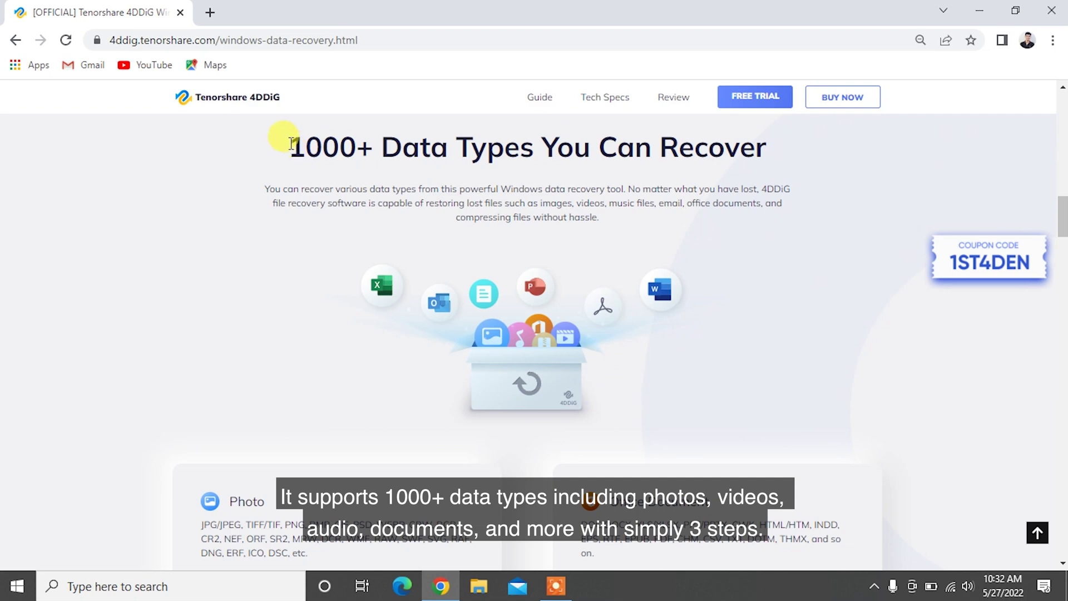
{"action": "left_click_drag", "start_coordinate": [291, 144], "coordinate": [776, 154]}
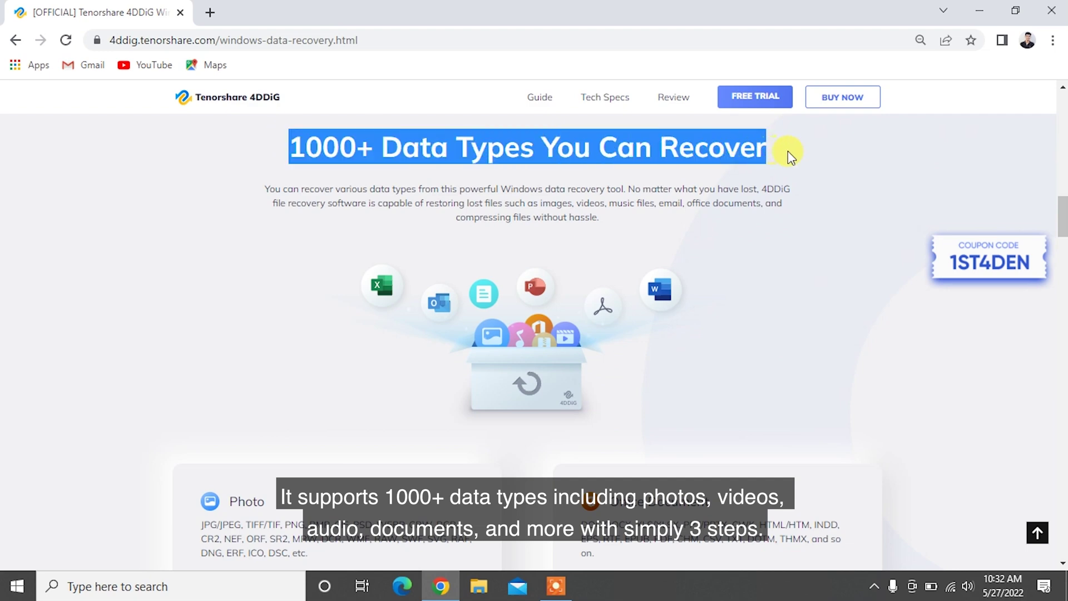
{"action": "left_click", "coordinate": [789, 152]}
Review the How to Use steps, then download and launch the 4DDiG free trial installer
{"action": "scroll", "coordinate": [807, 273], "scroll_direction": "down", "scroll_amount": 10}
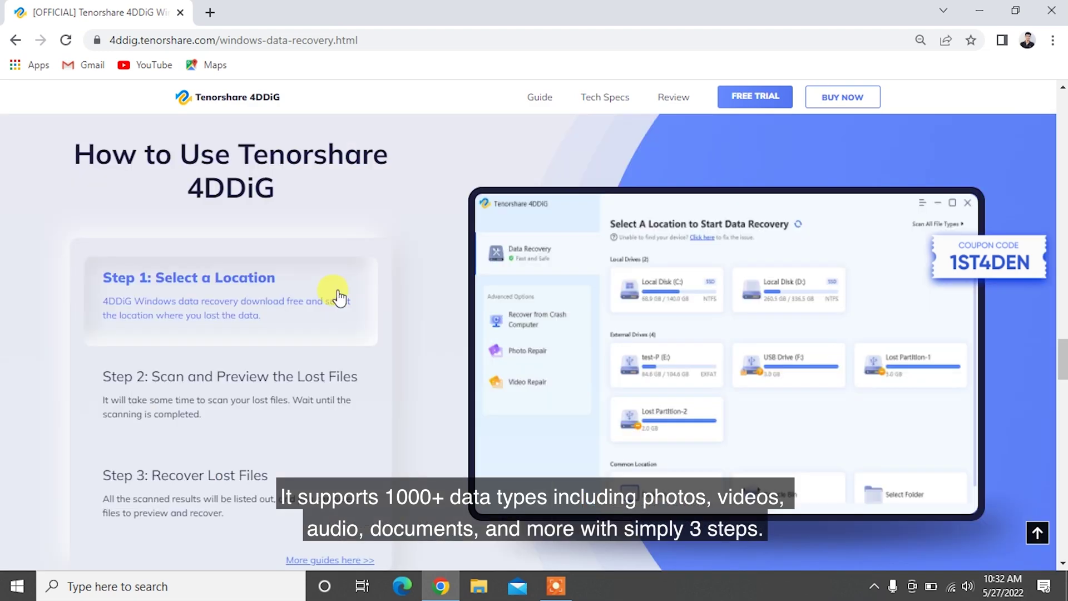
{"action": "left_click", "coordinate": [308, 383]}
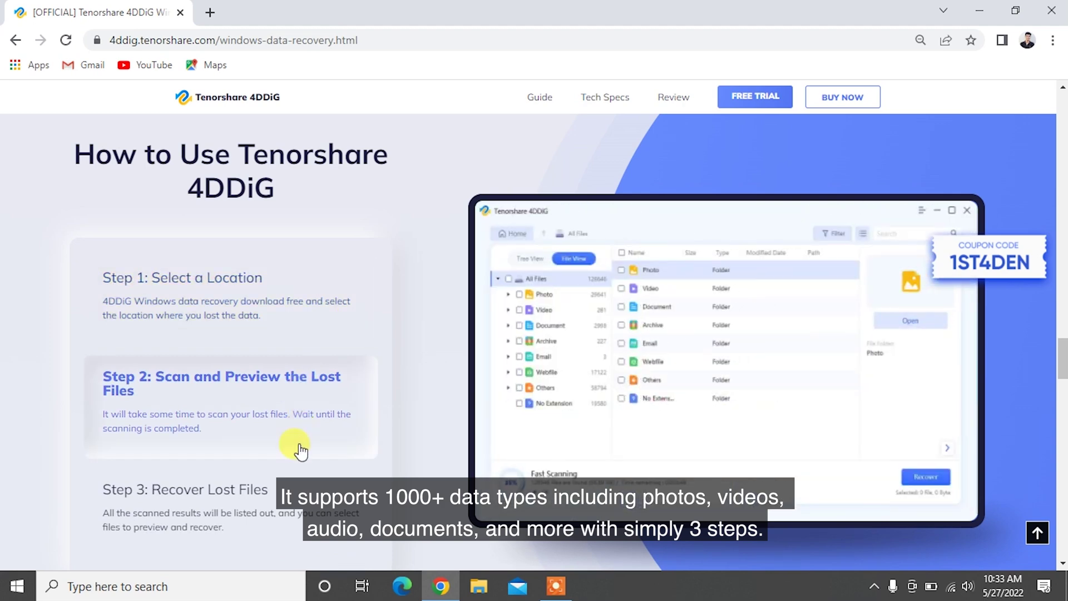
{"action": "left_click", "coordinate": [281, 484]}
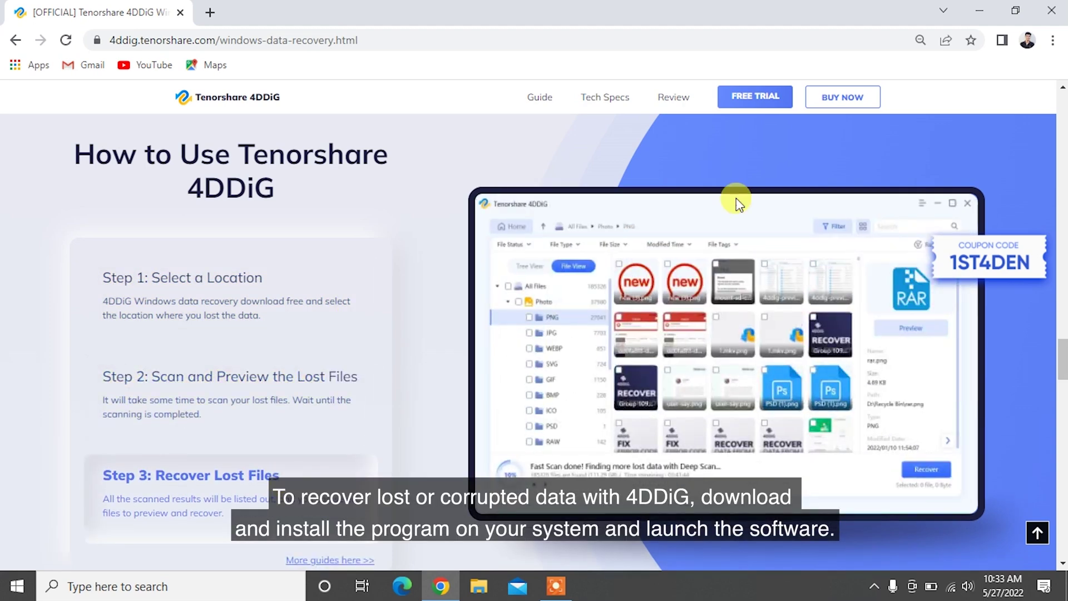
{"action": "left_click", "coordinate": [757, 98]}
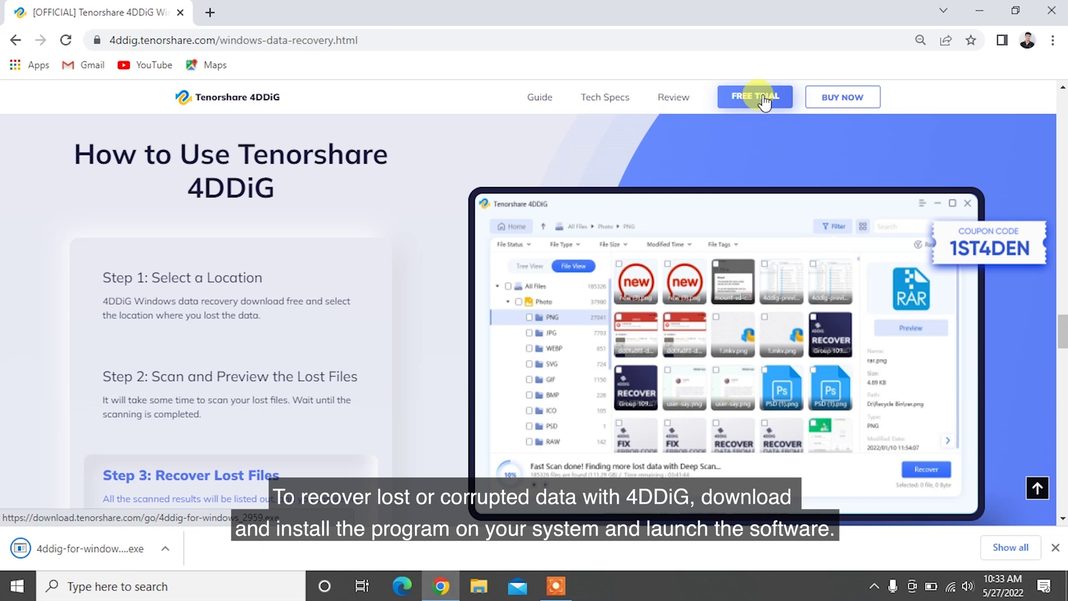
{"action": "left_click", "coordinate": [126, 543]}
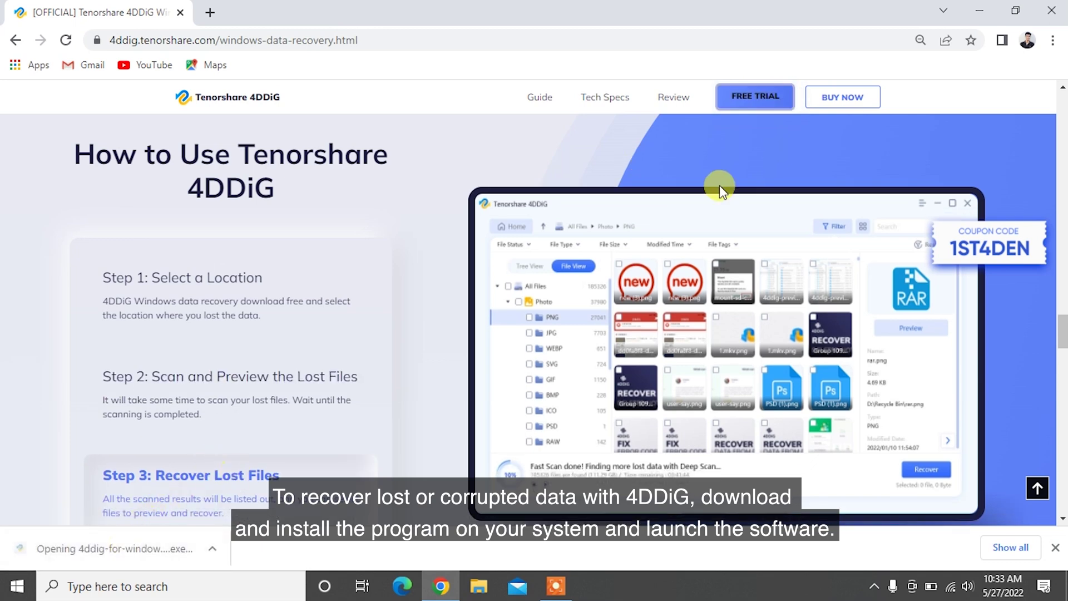
Launch Tenorshare 4DDiG and start a lost-file scan of Local Disk (C:)
{"action": "left_click", "coordinate": [983, 4]}
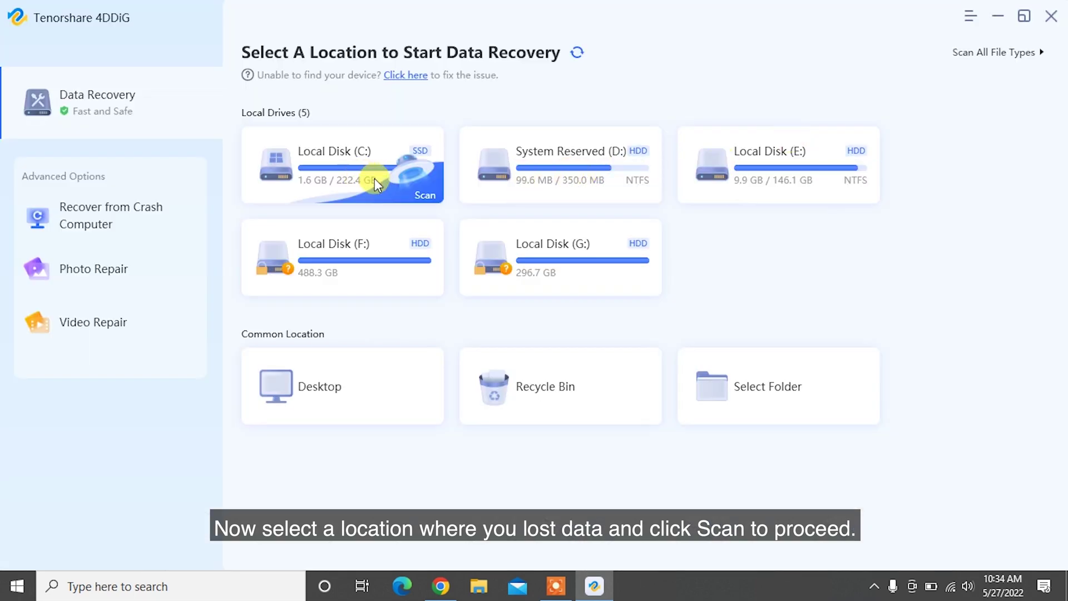
{"action": "left_click", "coordinate": [422, 192]}
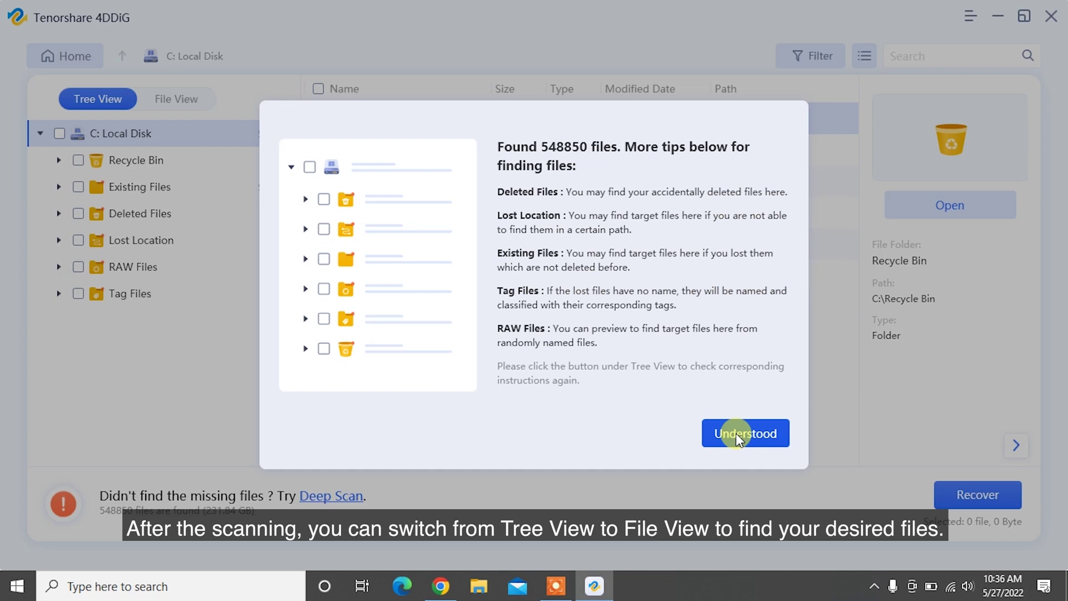
In the Photo > JPG results, select IMG_0750, IMG_0796 and IMG_0800 for recovery
{"action": "left_click", "coordinate": [737, 433]}
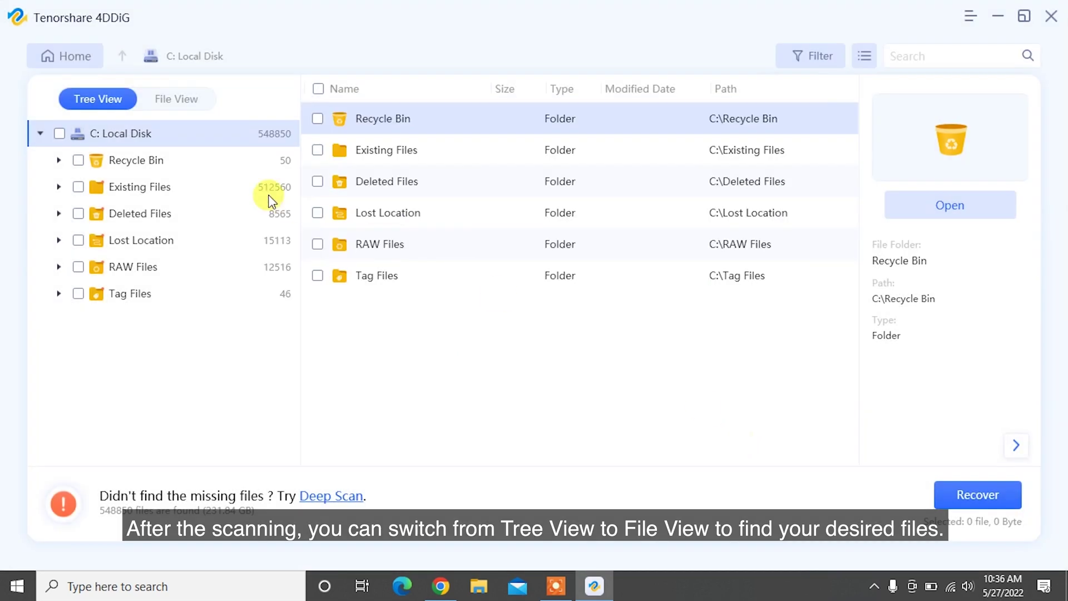
{"action": "left_click", "coordinate": [176, 100]}
{"action": "left_click", "coordinate": [167, 160]}
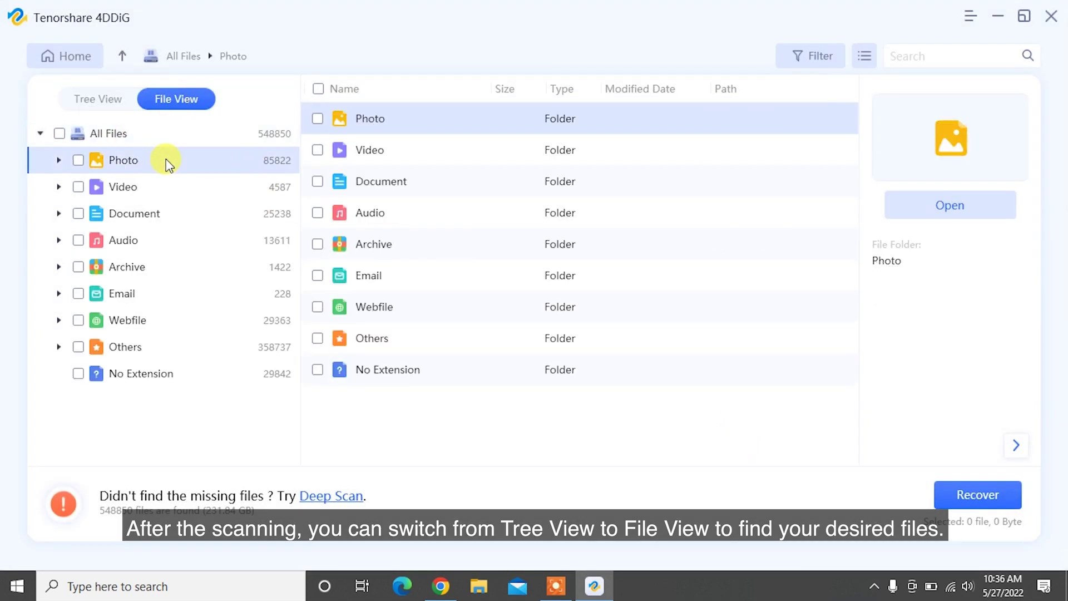
{"action": "double_click", "coordinate": [405, 118]}
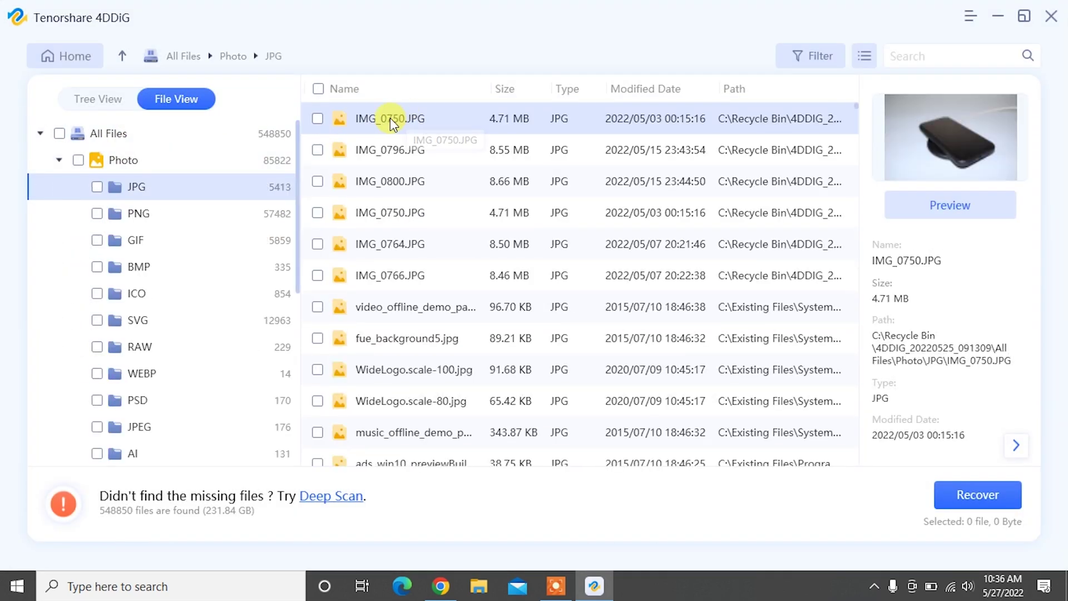
{"action": "left_click", "coordinate": [317, 118]}
{"action": "left_click", "coordinate": [317, 150]}
{"action": "left_click", "coordinate": [318, 182]}
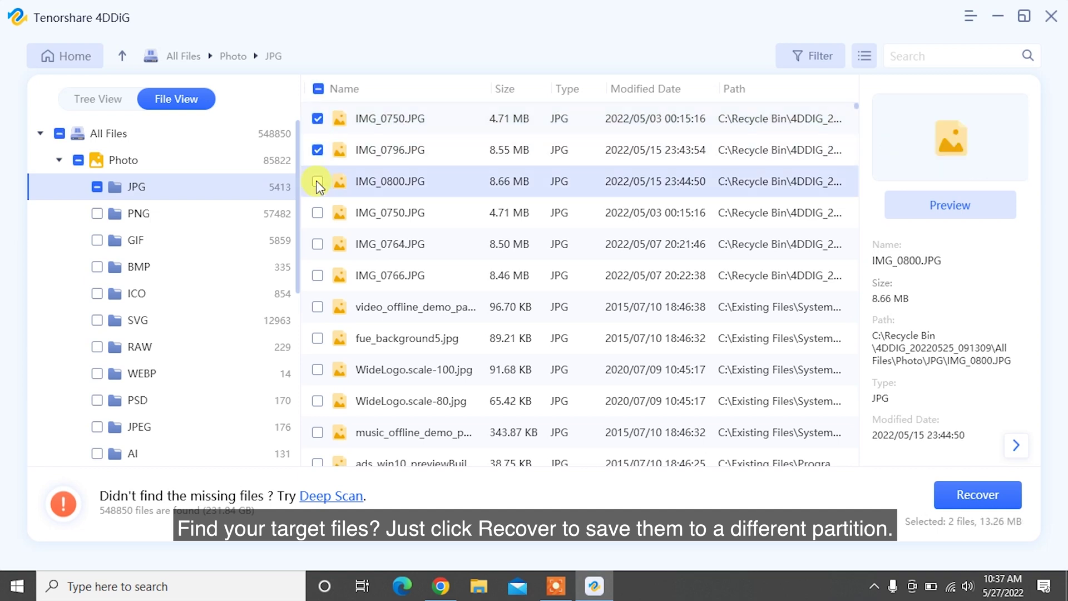
Recover the three selected photos to the Desktop and open their folder
{"action": "left_click", "coordinate": [978, 491]}
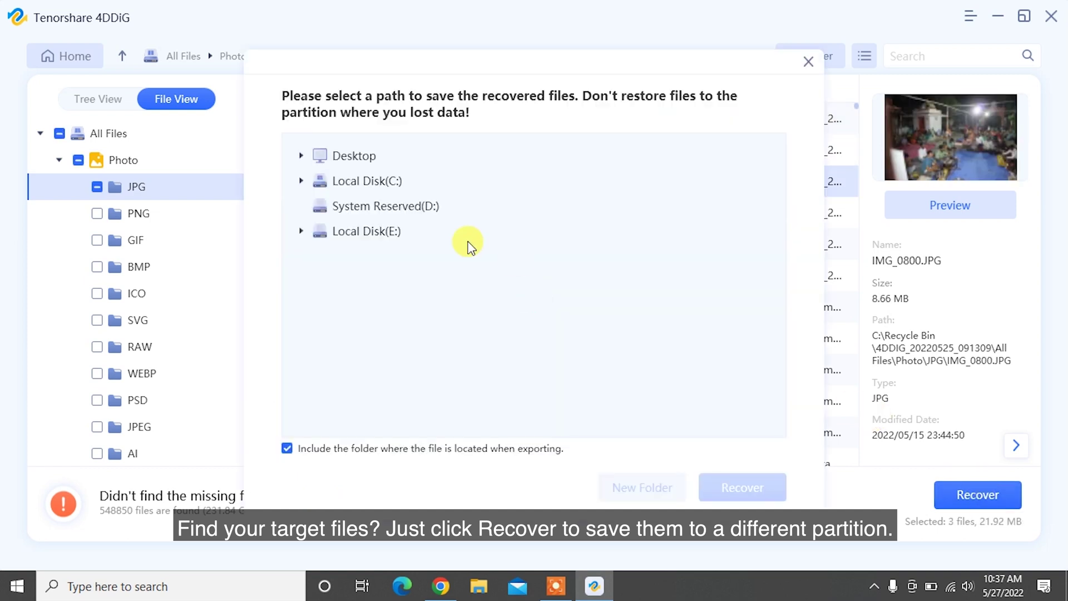
{"action": "left_click", "coordinate": [353, 153]}
{"action": "left_click", "coordinate": [742, 489]}
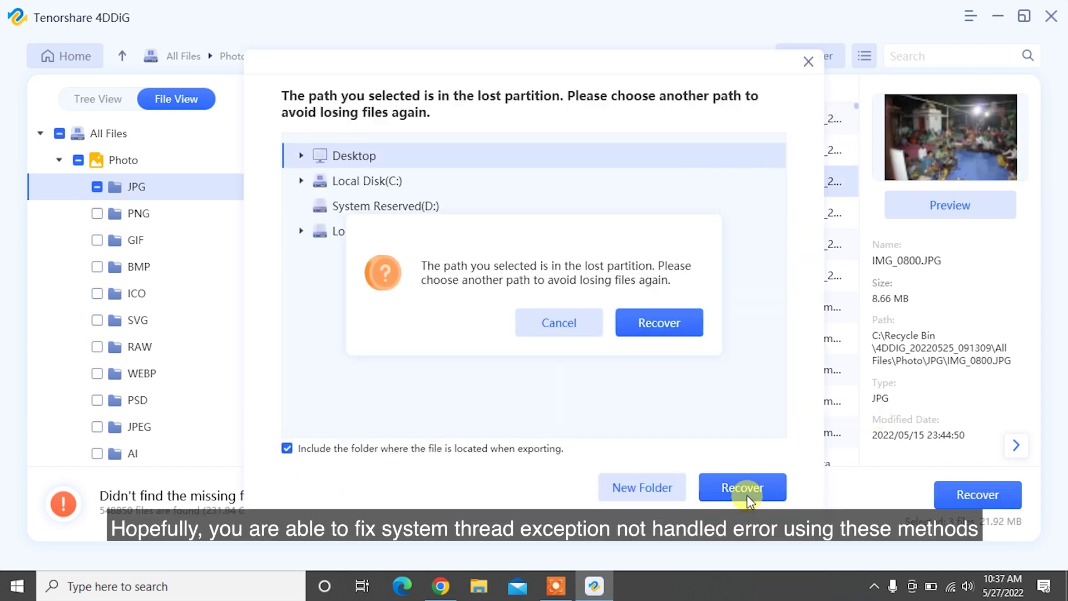
{"action": "left_click", "coordinate": [666, 325]}
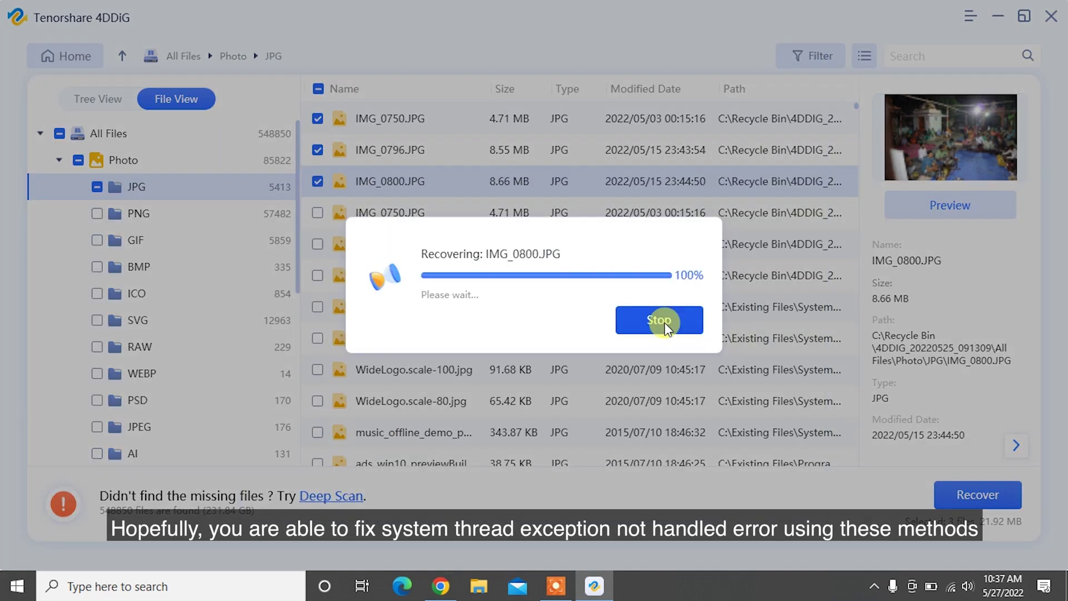
{"action": "left_click", "coordinate": [551, 350]}
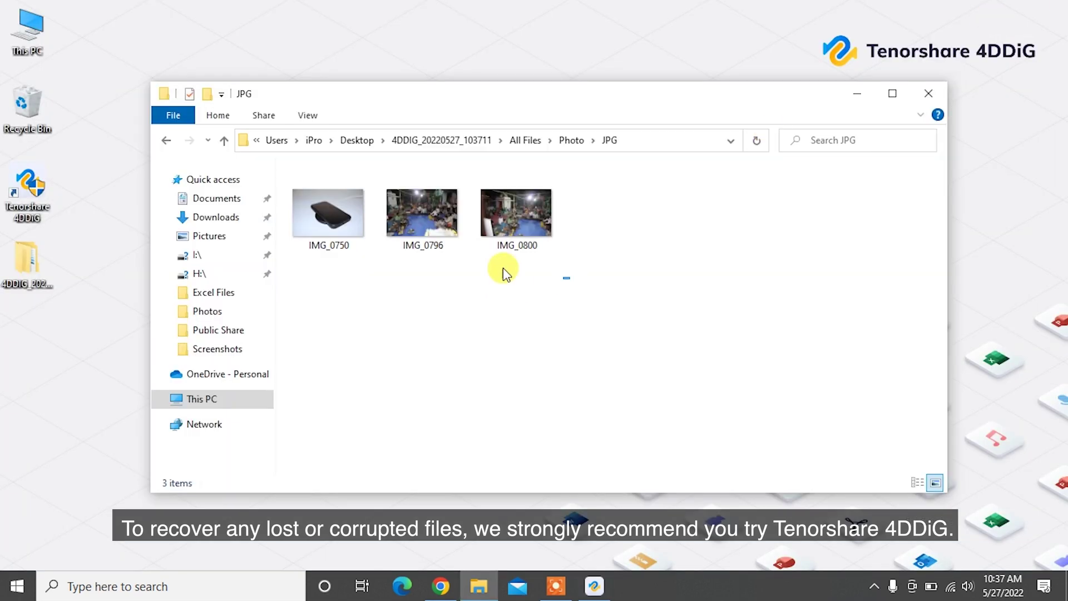
Select the three recovered photos, then scroll Chrome's 4DDiG page to the 1000+ Data Types section
{"action": "left_click_drag", "start_coordinate": [566, 278], "coordinate": [336, 219]}
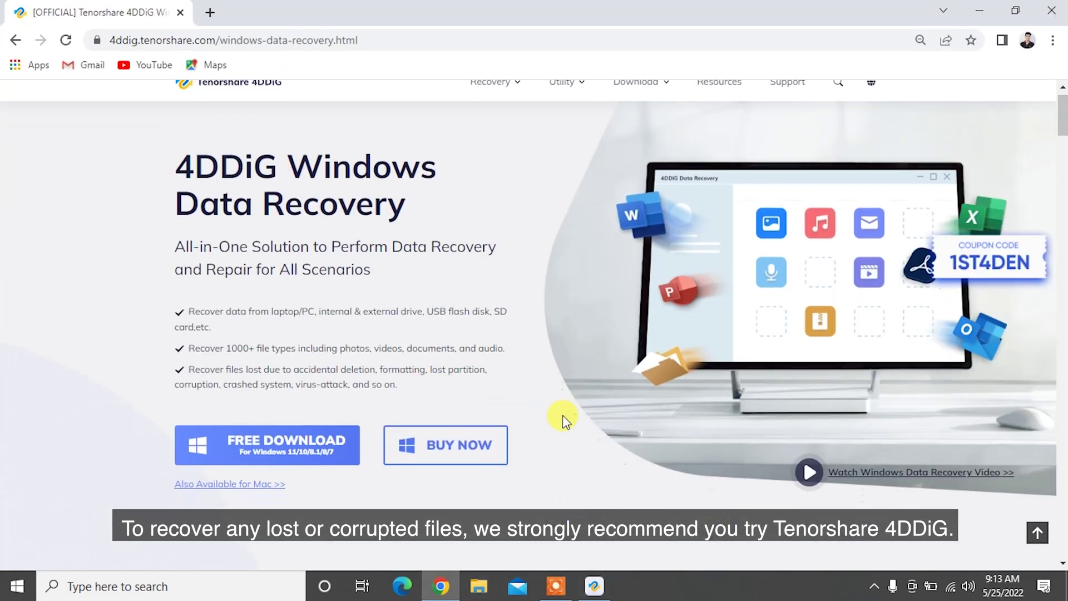
{"action": "scroll", "coordinate": [563, 415], "scroll_direction": "down", "scroll_amount": 2}
{"action": "scroll", "coordinate": [562, 415], "scroll_direction": "down", "scroll_amount": 2}
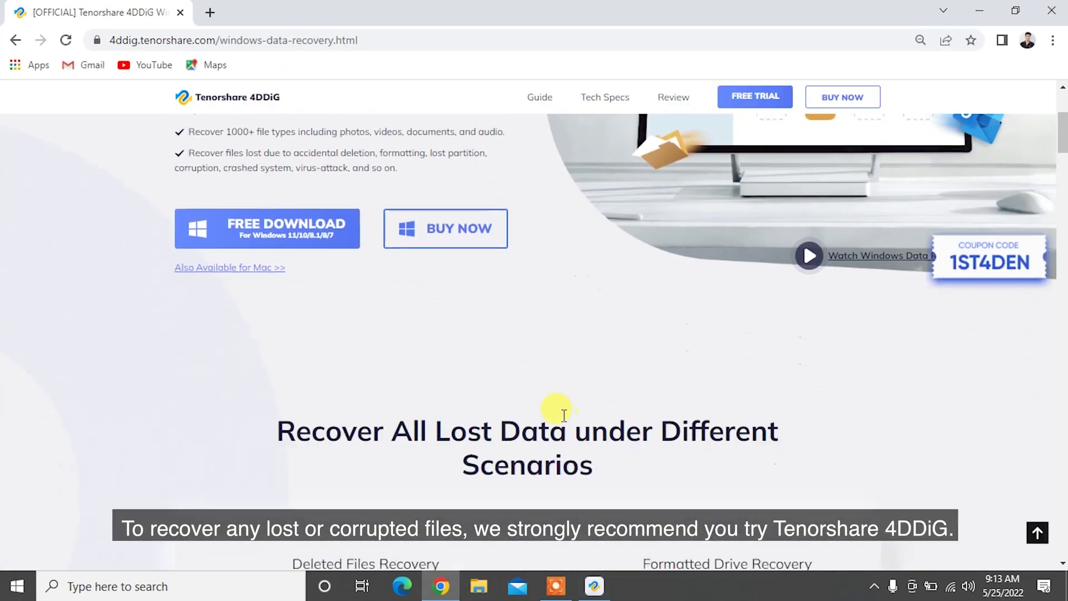
{"action": "scroll", "coordinate": [562, 415], "scroll_direction": "down", "scroll_amount": 3}
{"action": "scroll", "coordinate": [563, 415], "scroll_direction": "down", "scroll_amount": 2}
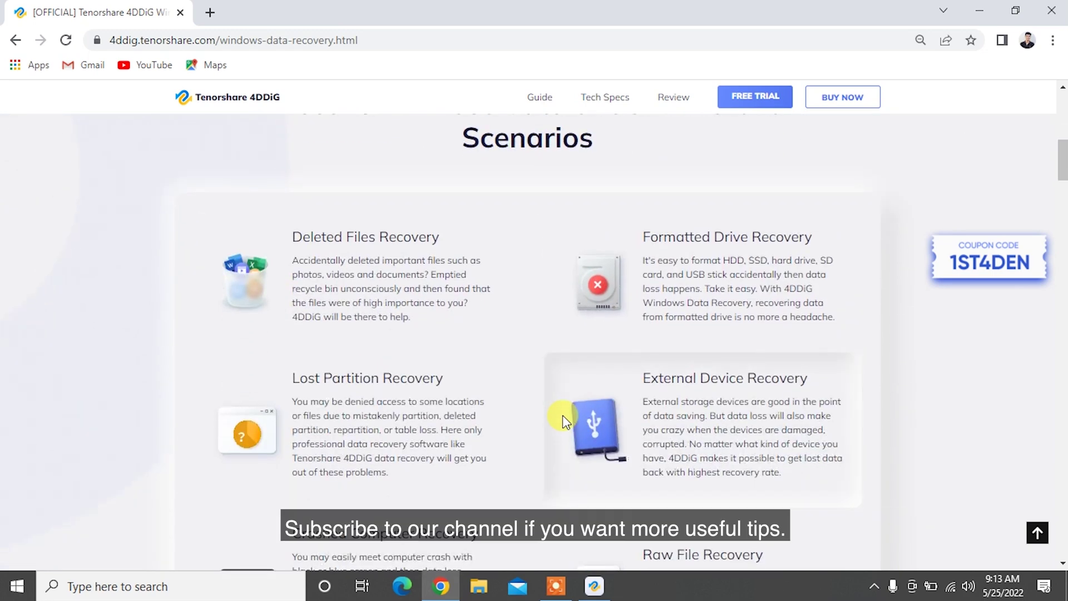
{"action": "scroll", "coordinate": [562, 414], "scroll_direction": "down", "scroll_amount": 1}
{"action": "scroll", "coordinate": [562, 415], "scroll_direction": "down", "scroll_amount": 1}
{"action": "scroll", "coordinate": [562, 415], "scroll_direction": "down", "scroll_amount": 2}
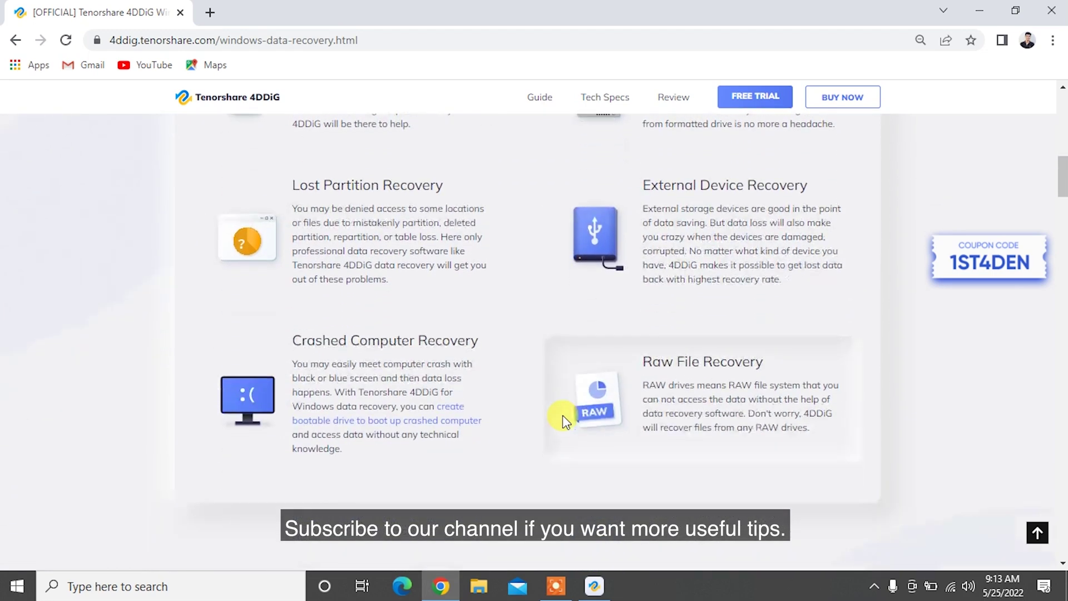
{"action": "scroll", "coordinate": [562, 415], "scroll_direction": "down", "scroll_amount": 2}
{"action": "scroll", "coordinate": [562, 415], "scroll_direction": "down", "scroll_amount": 2}
{"action": "scroll", "coordinate": [563, 415], "scroll_direction": "down", "scroll_amount": 1}
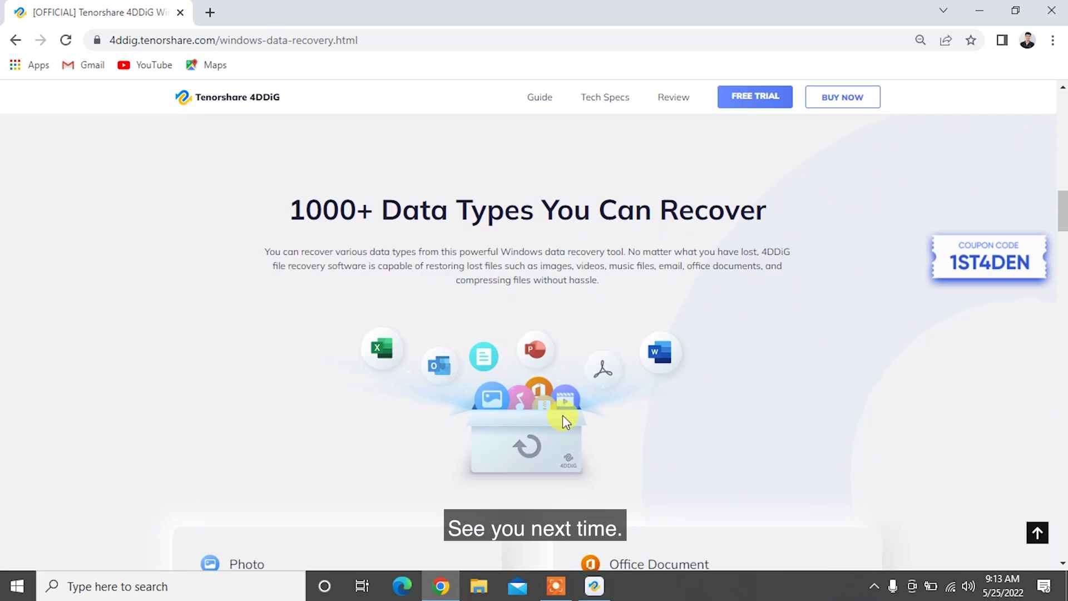